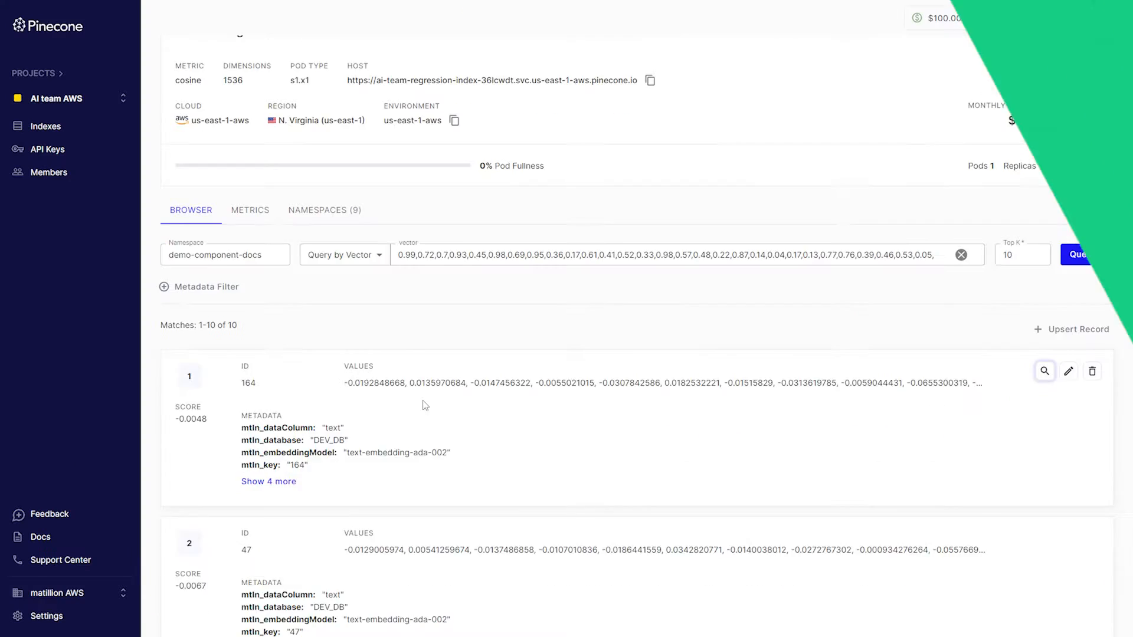
# Expand the full metadata of the first matching record in the demo-component-docs namespace.
pyautogui.scroll(-4, 421, 390)
pyautogui.scroll(1, 419, 378)
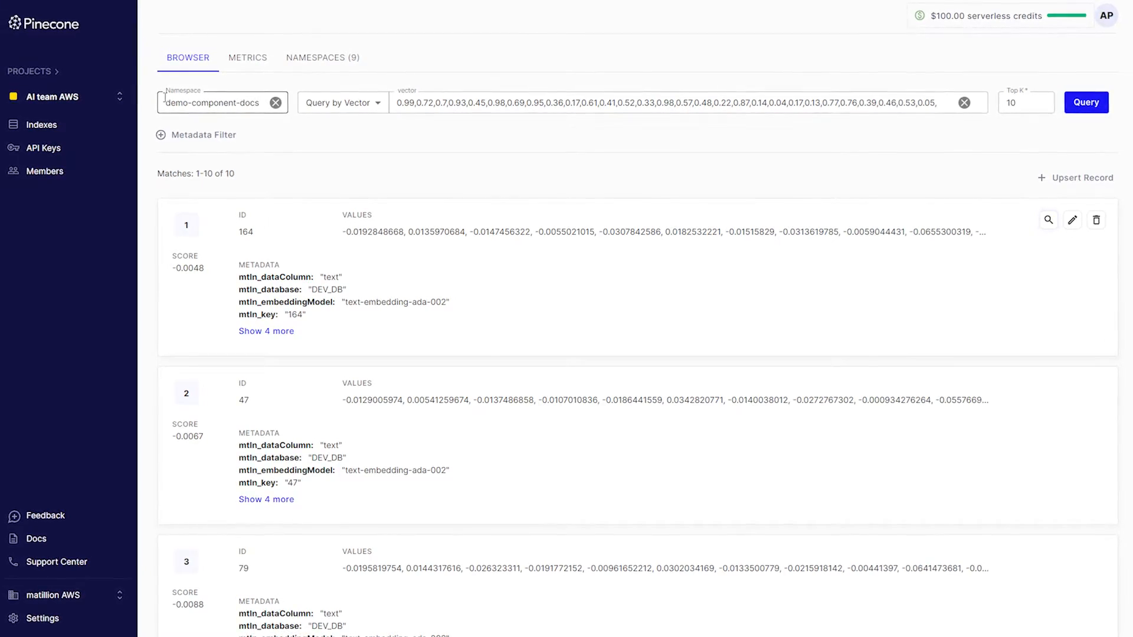
pyautogui.click(266, 331)
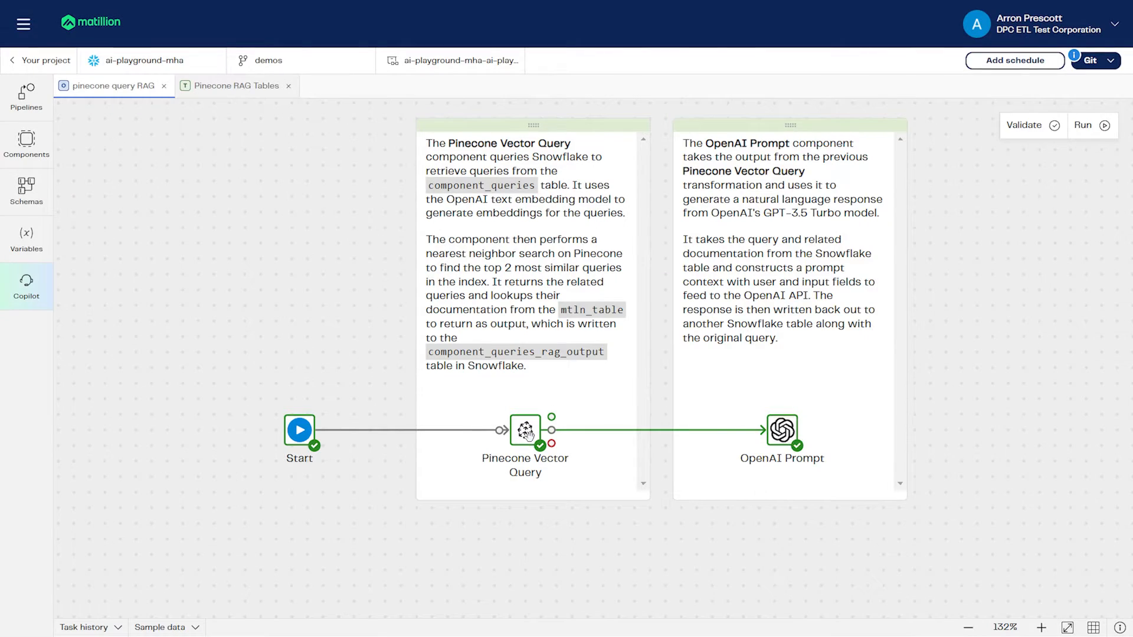
# Review the Pinecone Vector Query component's Source, Embeddings API and Destination settings in Matillion, and close them.
pyautogui.click(525, 437)
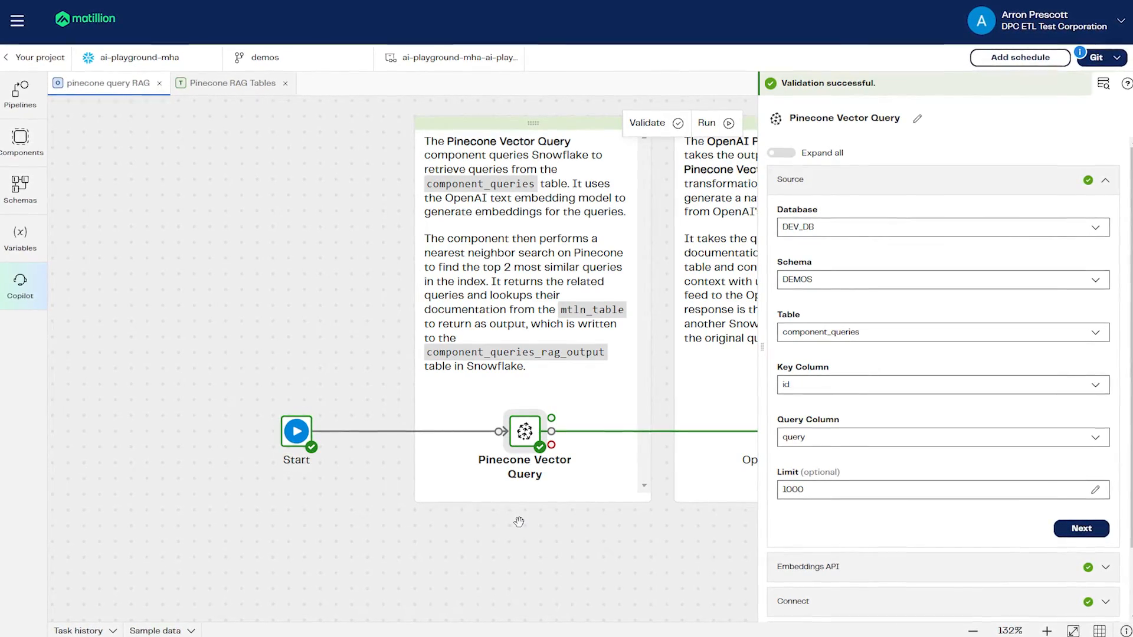
pyautogui.scroll(-2, 906, 478)
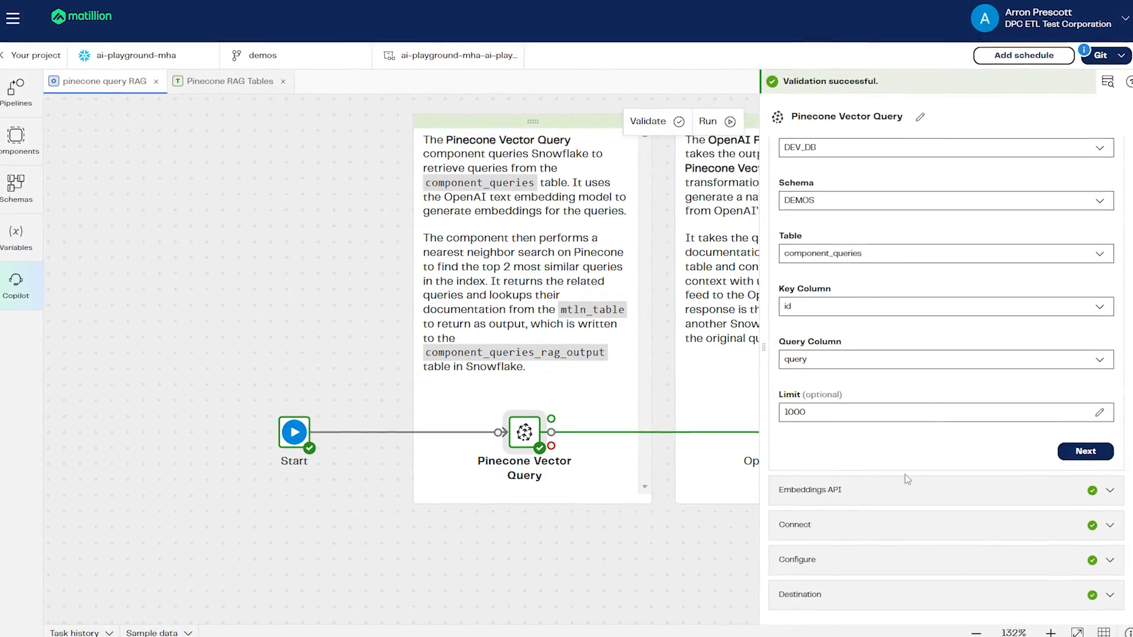
pyautogui.click(916, 491)
pyautogui.scroll(-3, 932, 436)
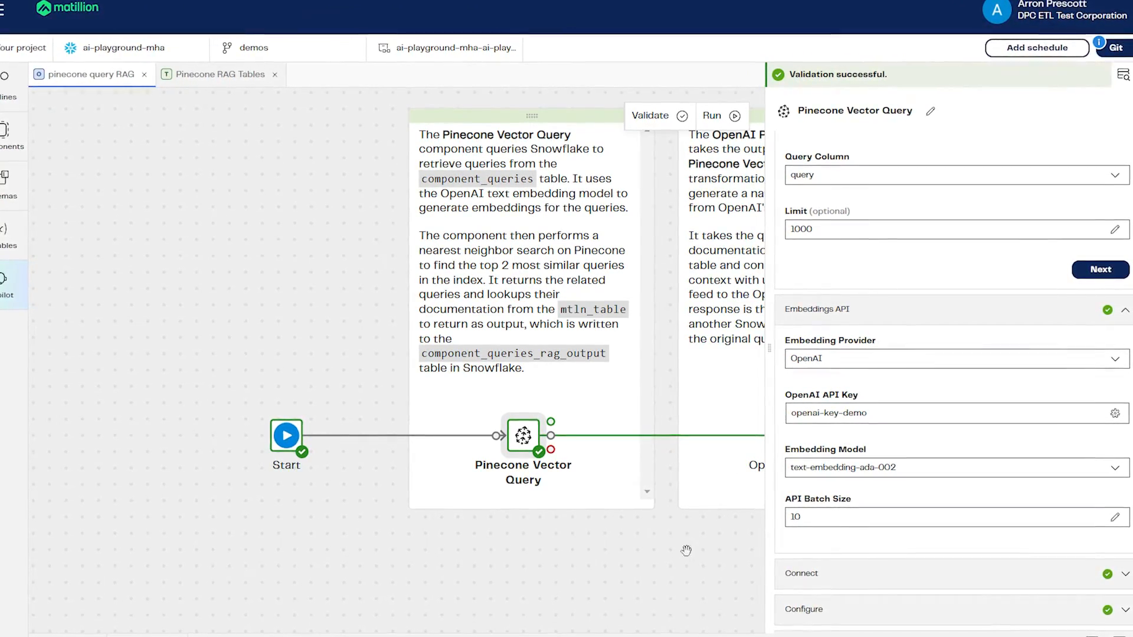
pyautogui.scroll(-1, 909, 525)
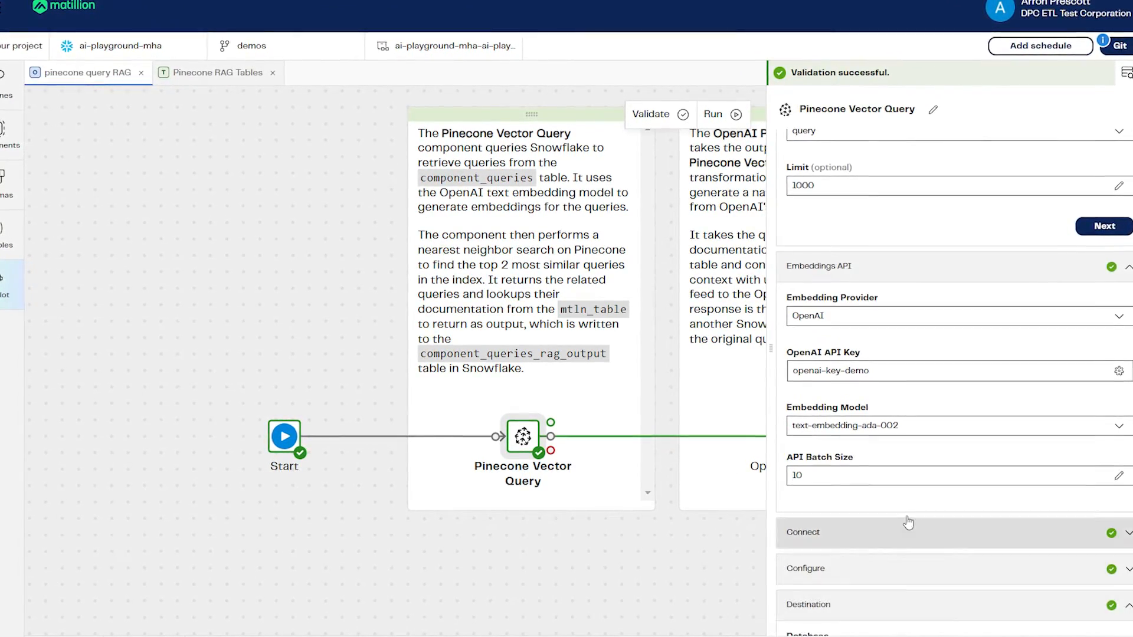
pyautogui.scroll(-3, 908, 524)
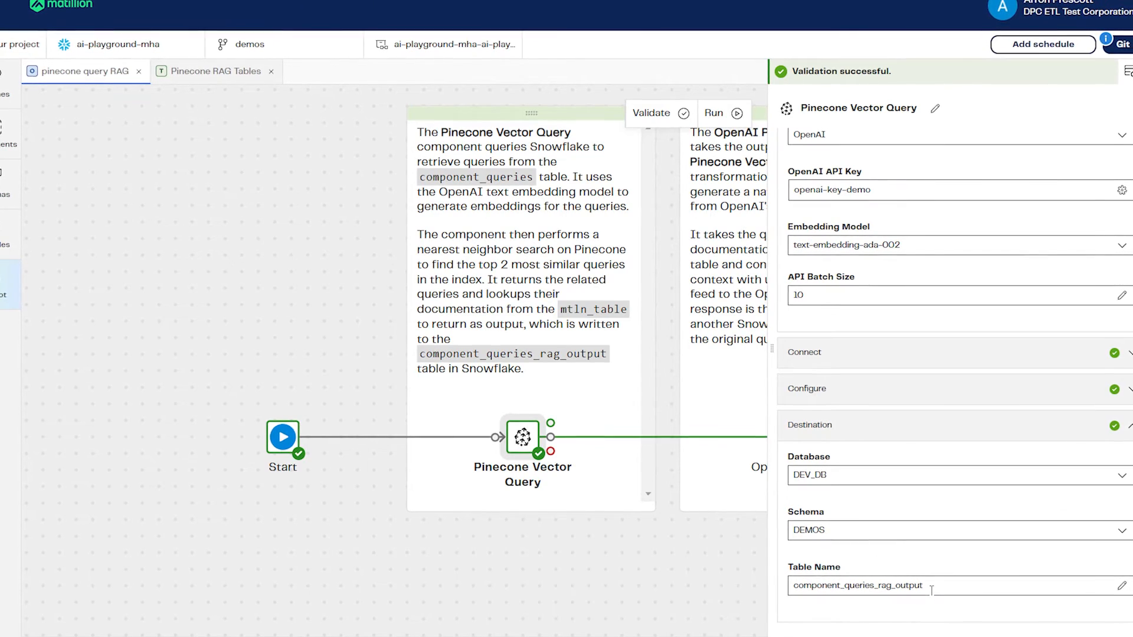
pyautogui.click(594, 543)
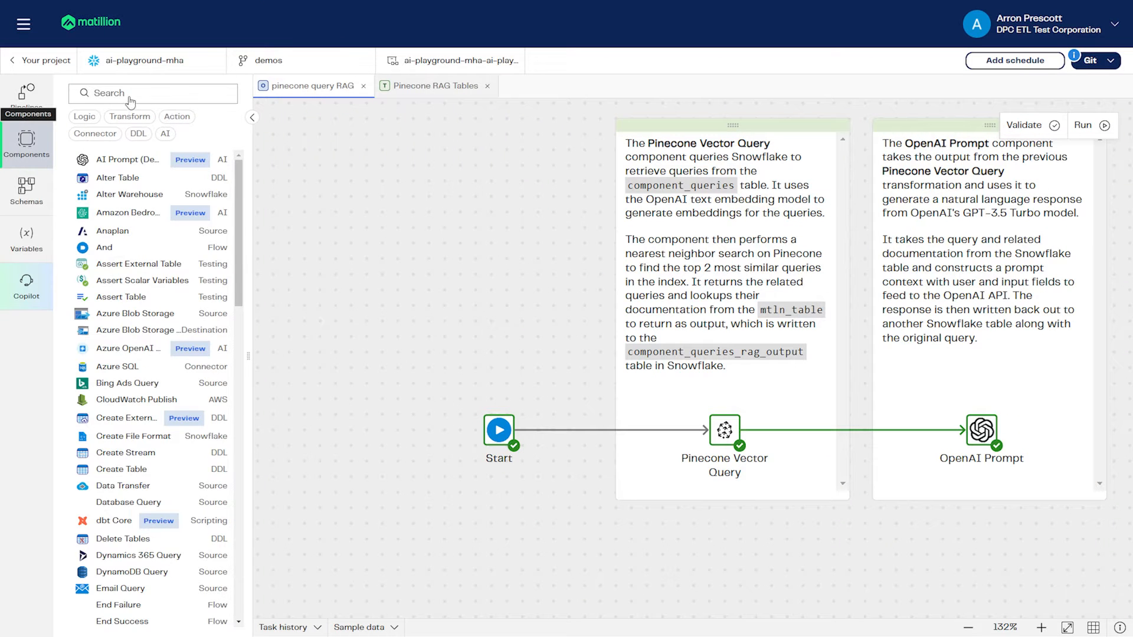
# Search the component library for "pine", widen the list to read the full component names, and collapse it.
pyautogui.click(130, 98)
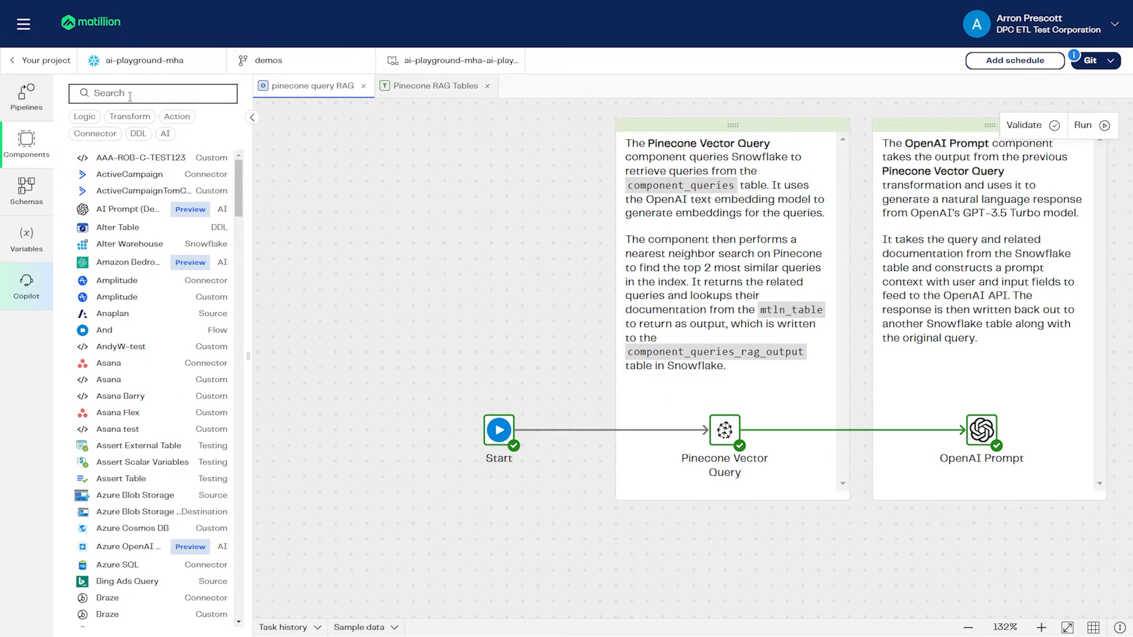
pyautogui.write('pine')
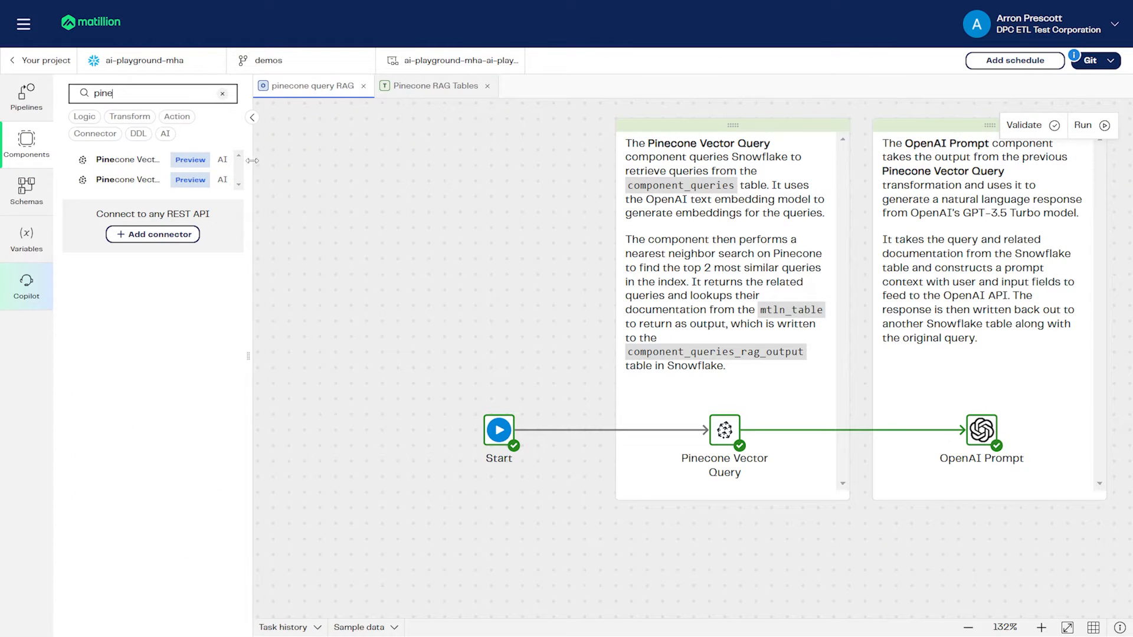
pyautogui.moveTo(253, 160); pyautogui.dragTo(330, 160)
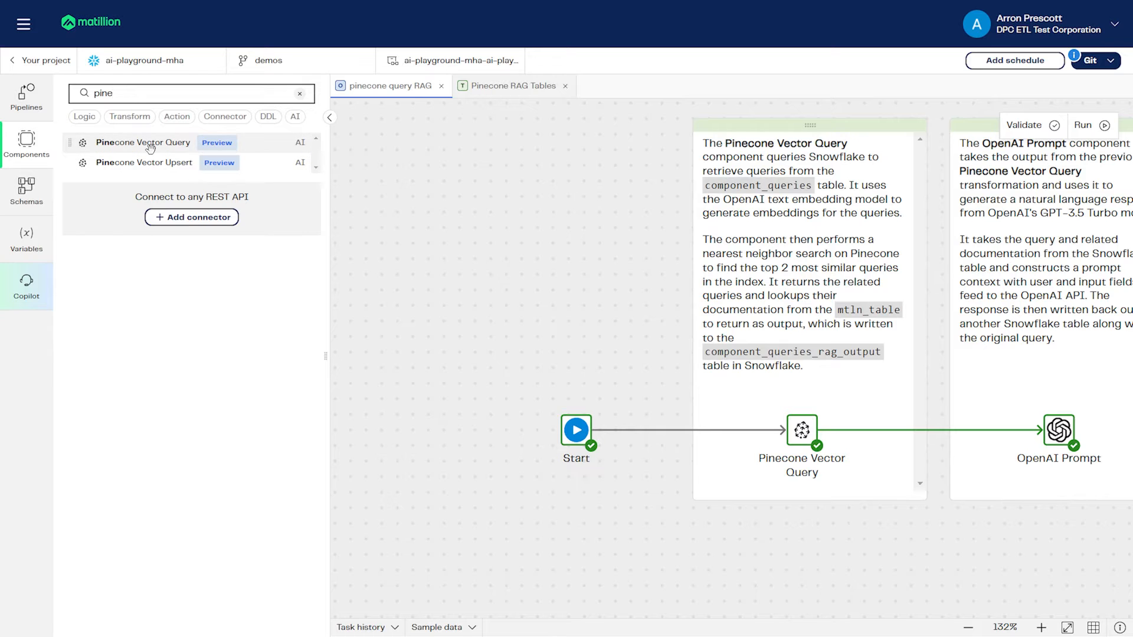
pyautogui.click(329, 117)
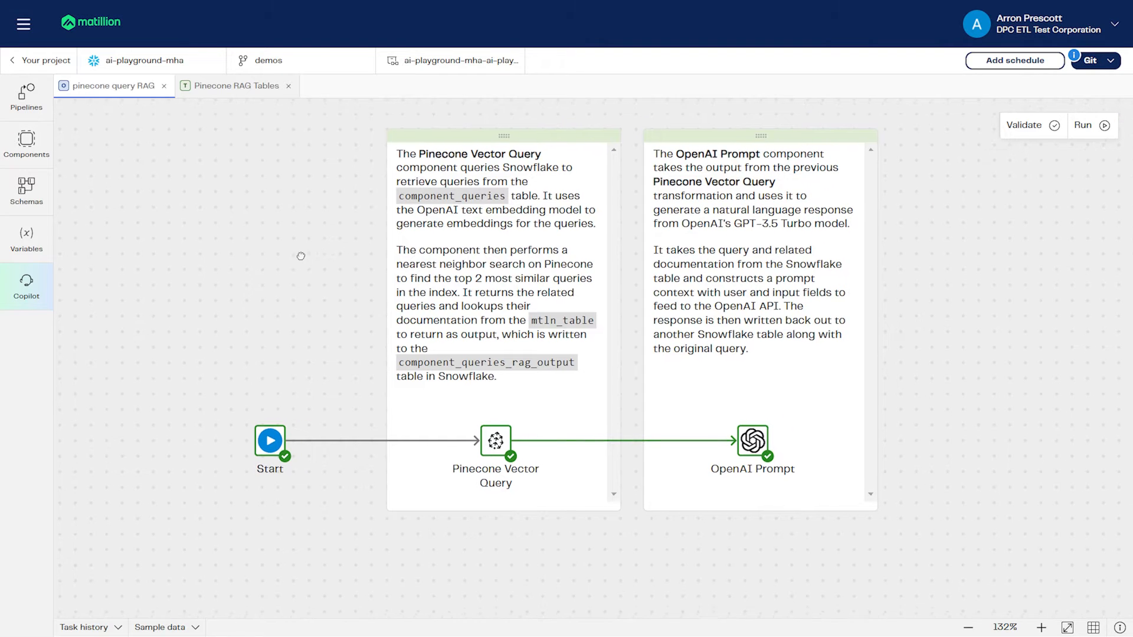
# Check the Pinecone Vector Query source table and load sample data for component_queries in the Pinecone RAG Tables pipeline.
pyautogui.click(495, 439)
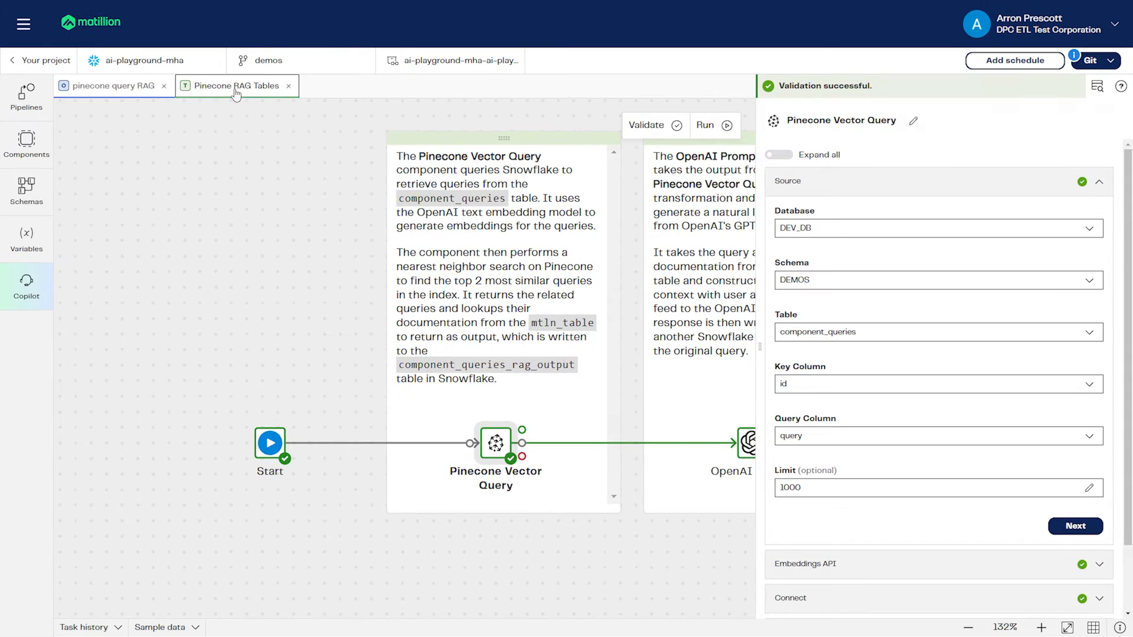
pyautogui.click(236, 89)
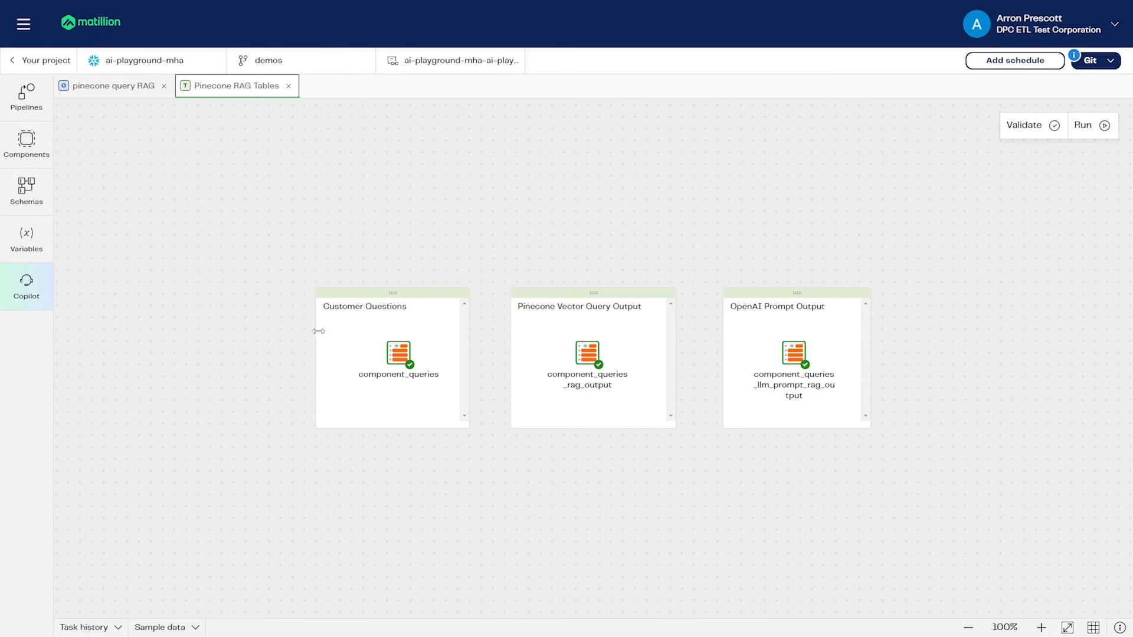
pyautogui.click(413, 352)
pyautogui.click(172, 628)
pyautogui.click(211, 360)
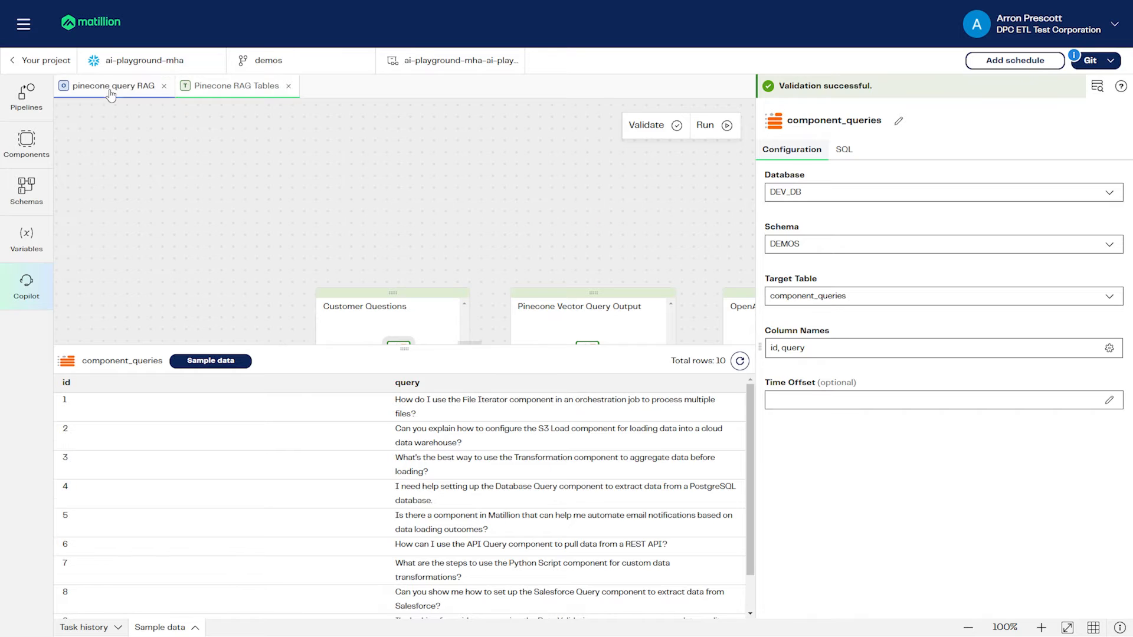
# Return to the pinecone query RAG pipeline and examine the Pinecone Vector Query component's source table, key column and query column.
pyautogui.click(133, 89)
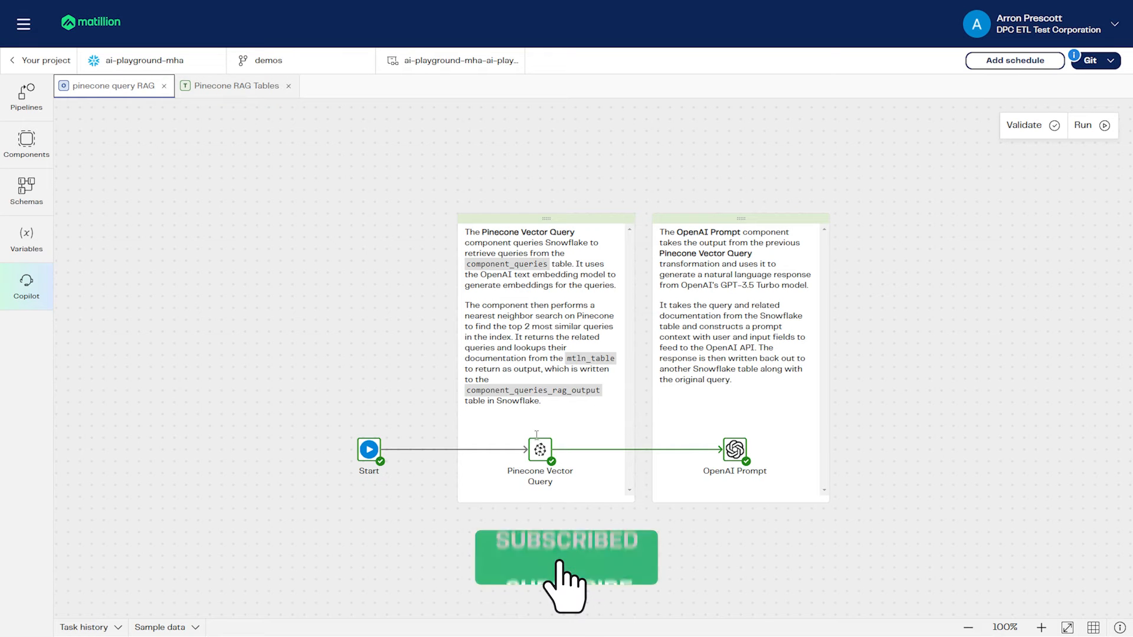
pyautogui.click(409, 412)
pyautogui.scroll(3, 421, 414)
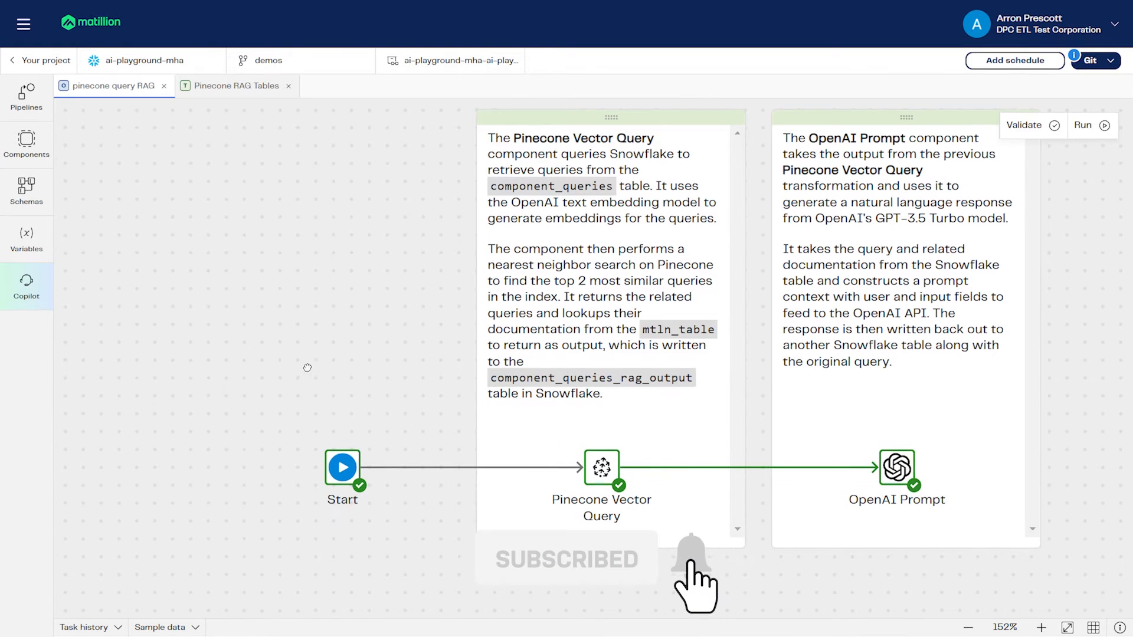
pyautogui.moveTo(333, 378); pyautogui.dragTo(264, 379)
pyautogui.click(530, 471)
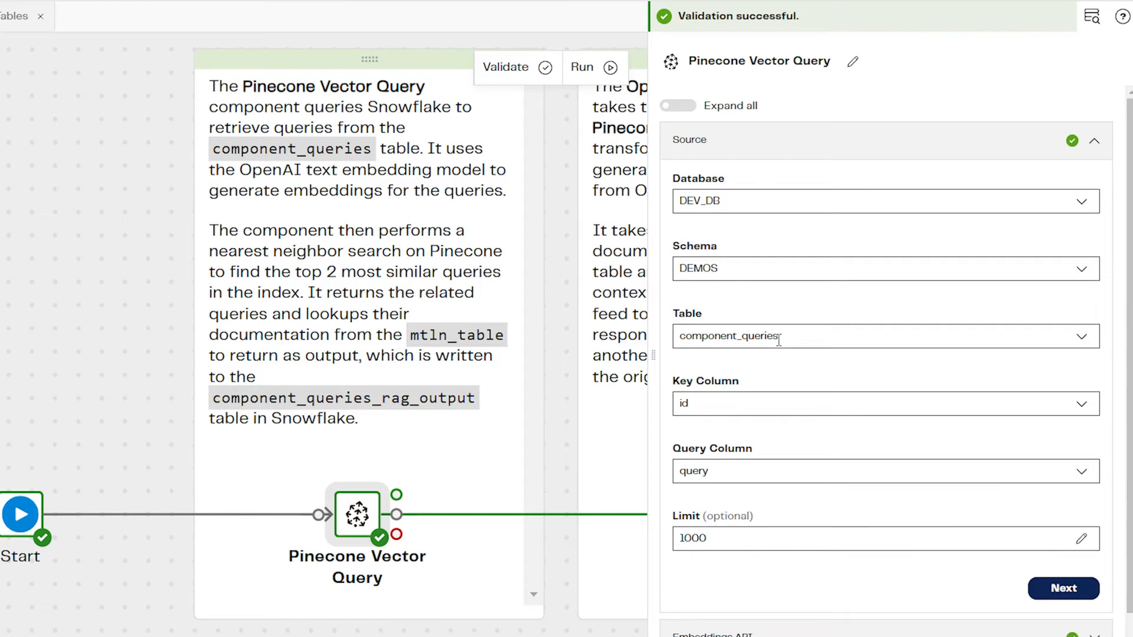
pyautogui.click(685, 472)
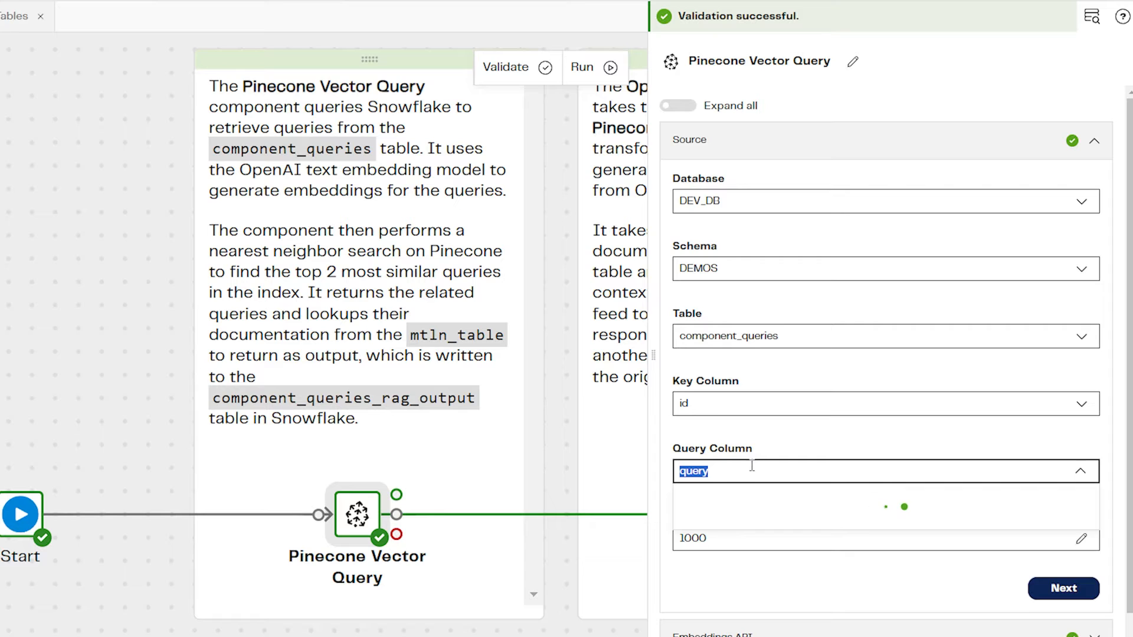
pyautogui.click(789, 437)
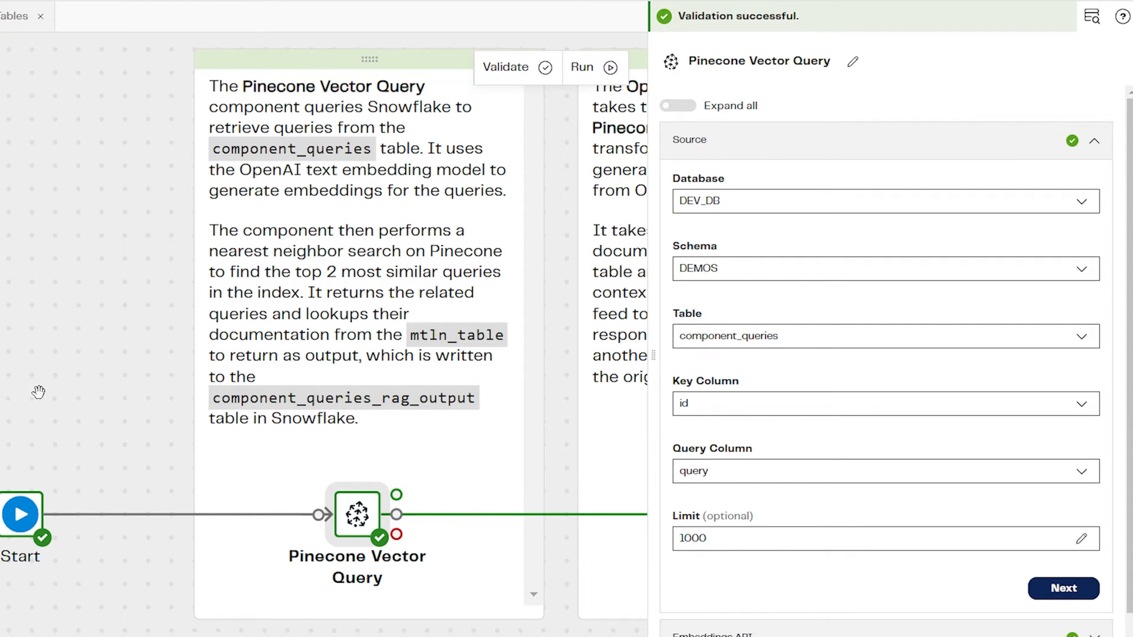
pyautogui.scroll(-2, 806, 551)
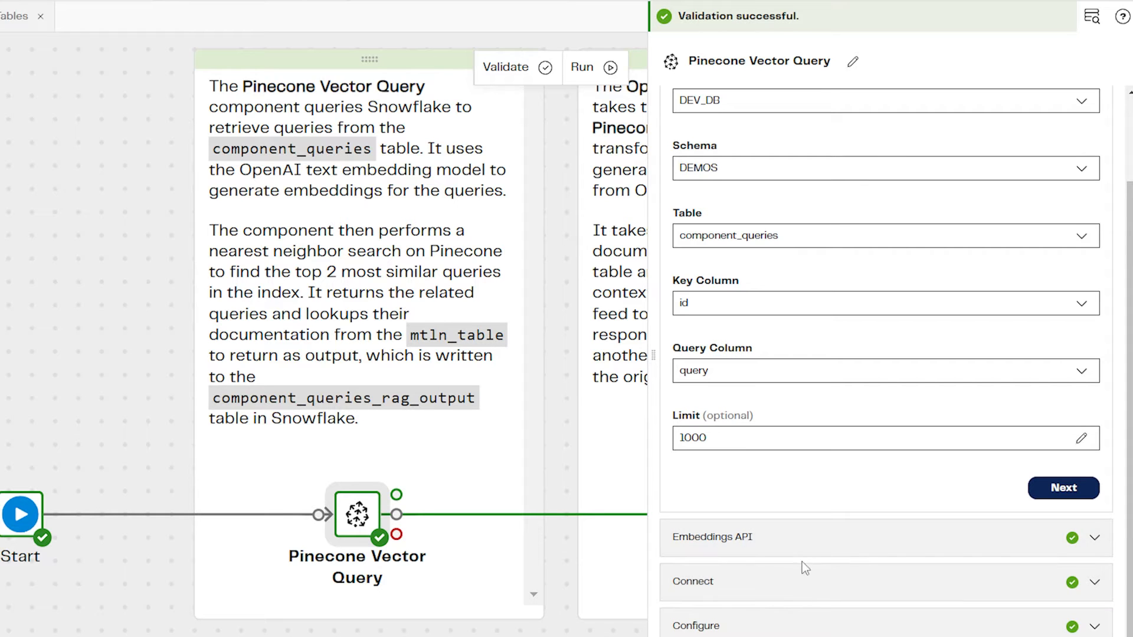
# Compare the component's Embeddings API model with the mtln_embeddingModel metadata of record 164 in Pinecone.
pyautogui.click(809, 538)
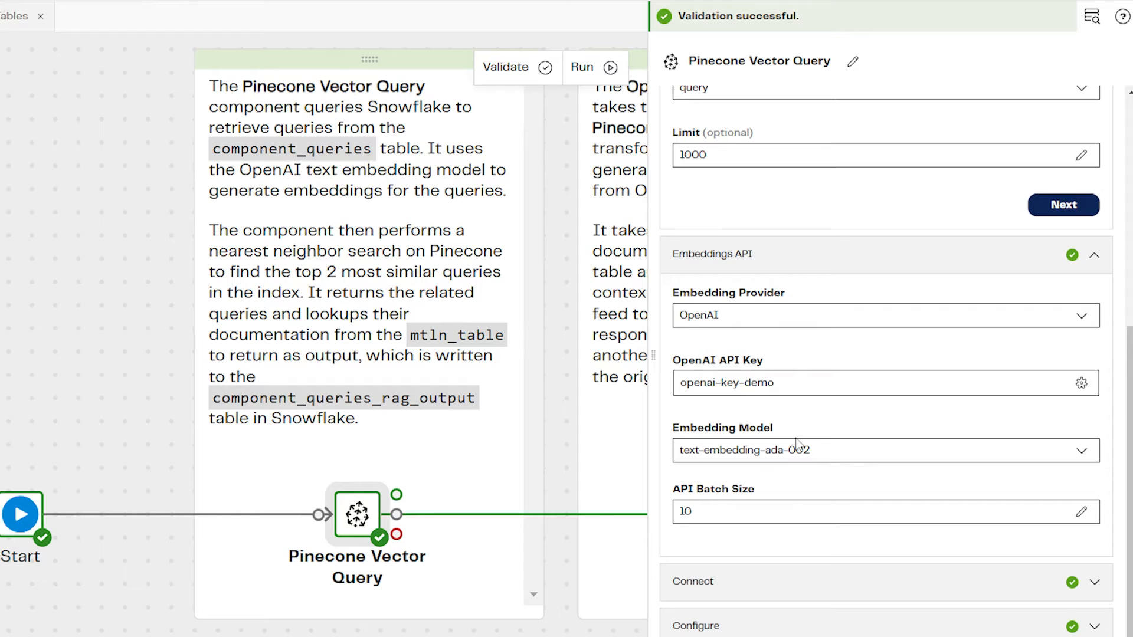
pyautogui.click(836, 448)
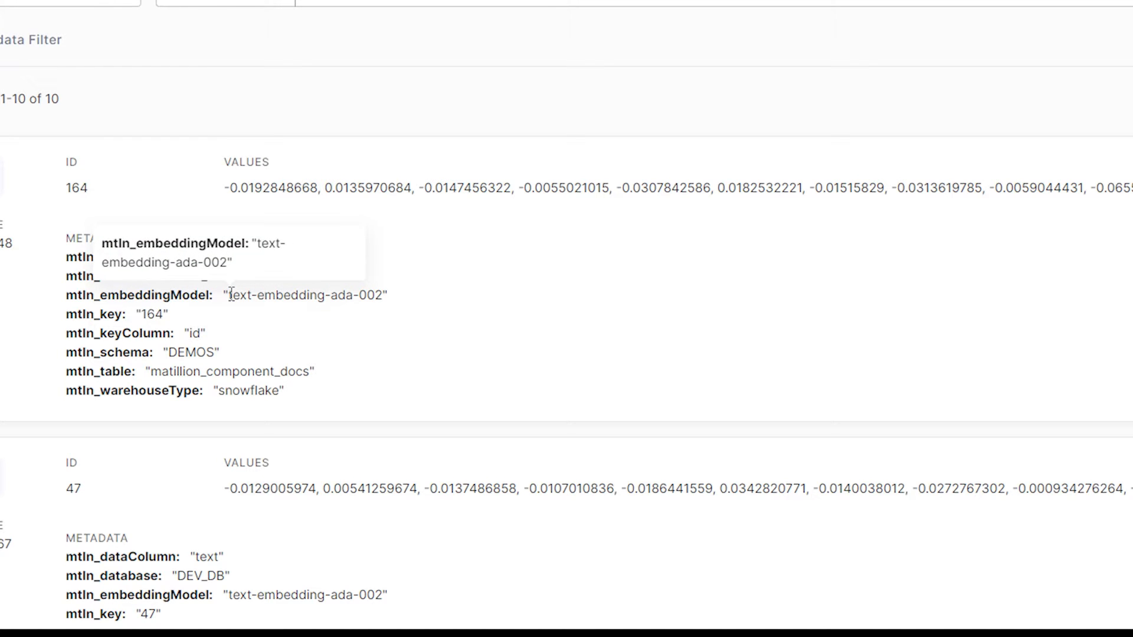
pyautogui.moveTo(232, 295); pyautogui.dragTo(384, 295)
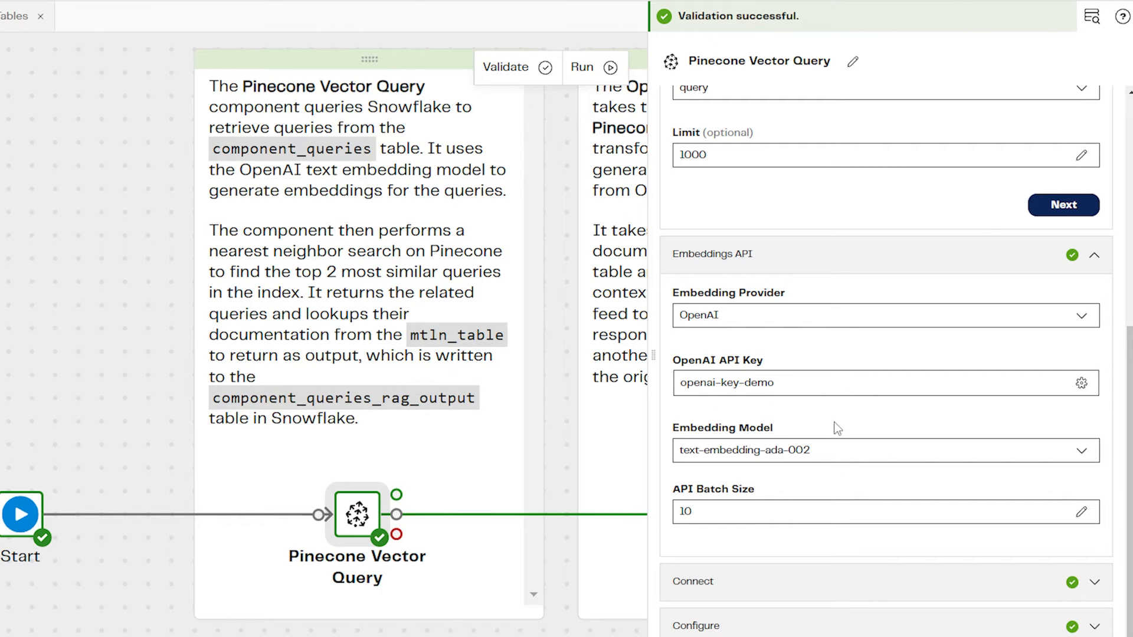
# Open the Connect settings in Matillion and inspect the Pinecone API Key secret selection without changing it.
pyautogui.click(812, 597)
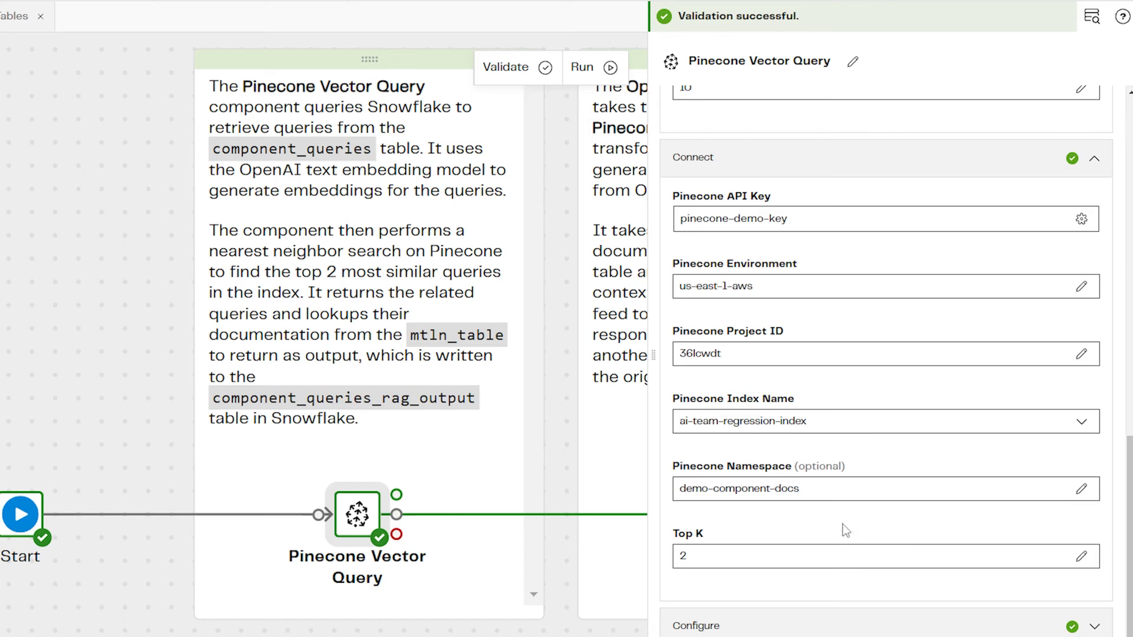
pyautogui.click(1076, 220)
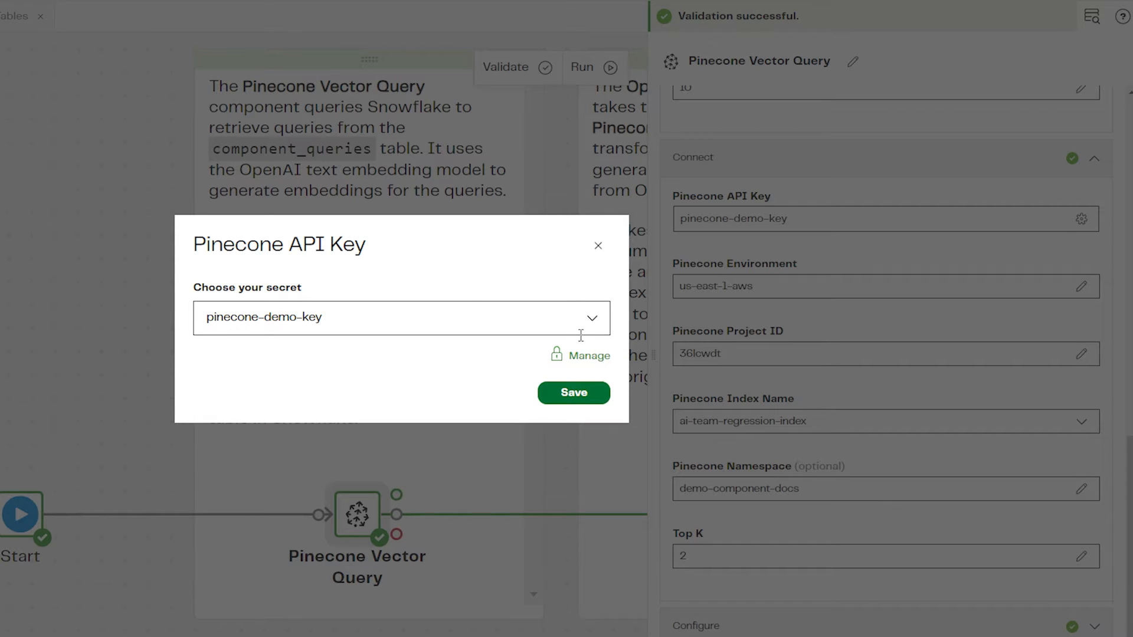
pyautogui.click(598, 246)
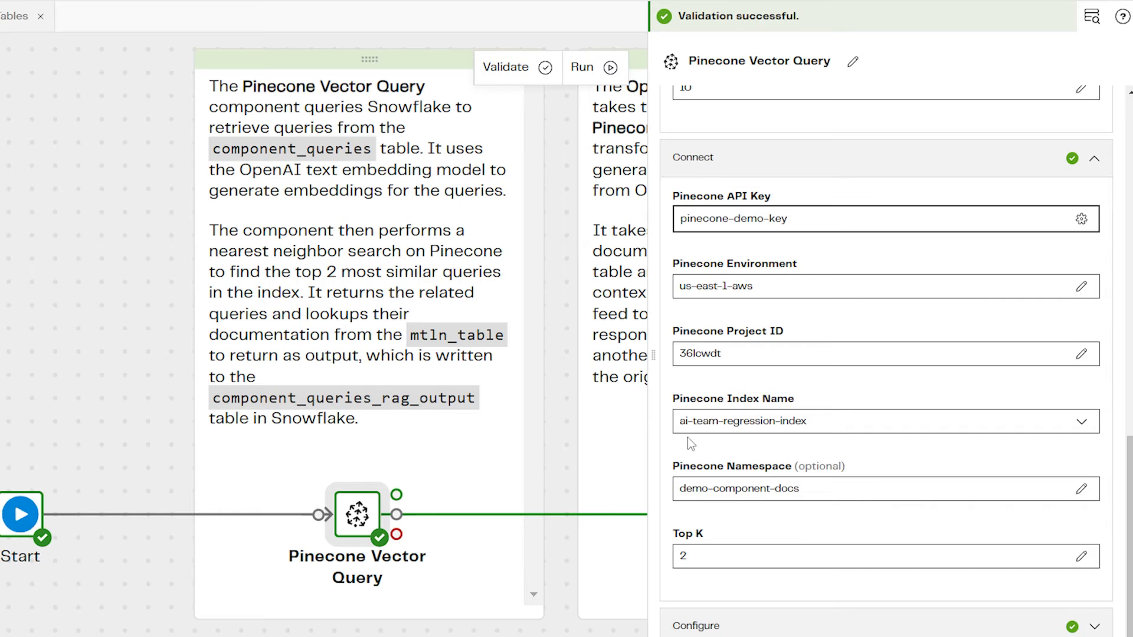
# Enter demo-component-docs as the Pinecone Namespace.
pyautogui.click(680, 489)
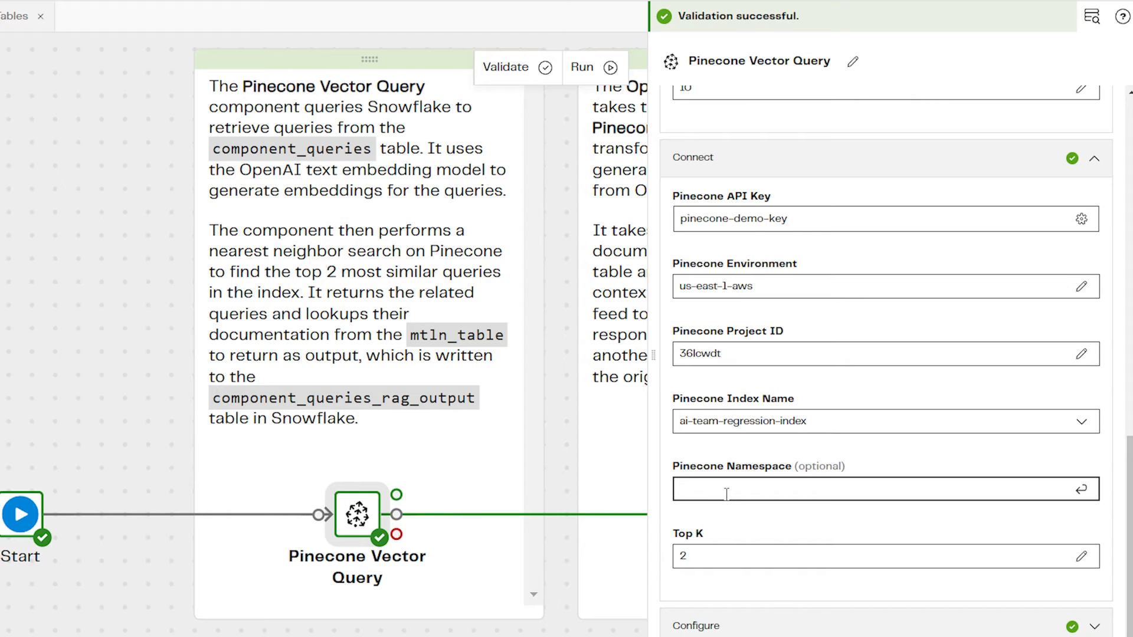
pyautogui.write('demo-component-docs')
pyautogui.press('Return')
# Expand the Configure settings and examine the data lookup strategy and its metadata paths.
pyautogui.scroll(-6, 791, 435)
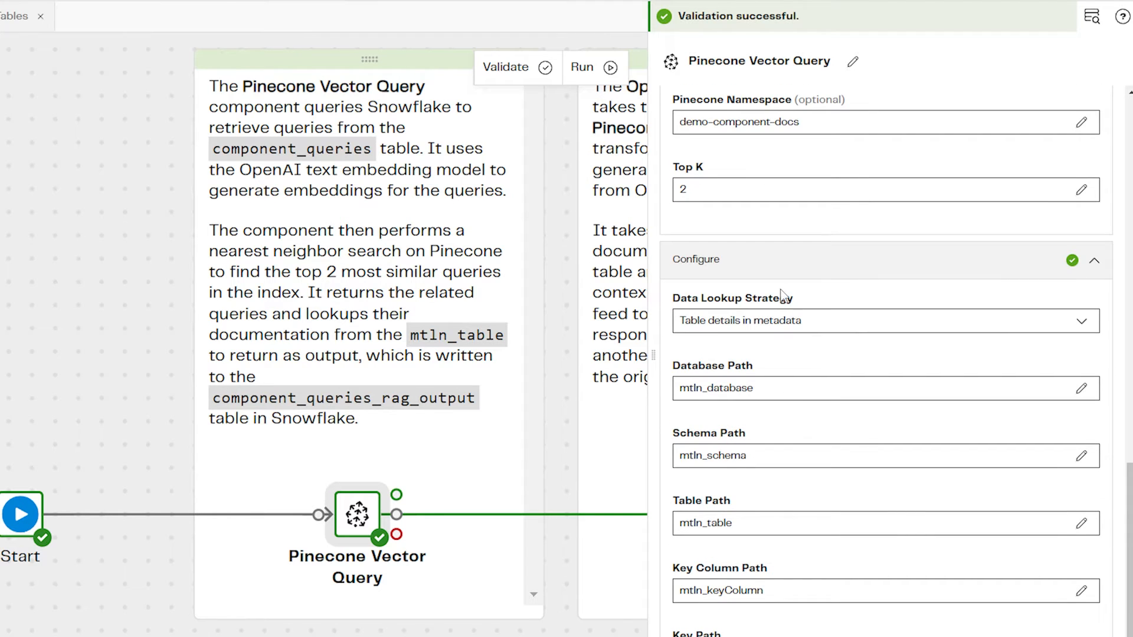
pyautogui.scroll(-2, 791, 295)
pyautogui.click(782, 199)
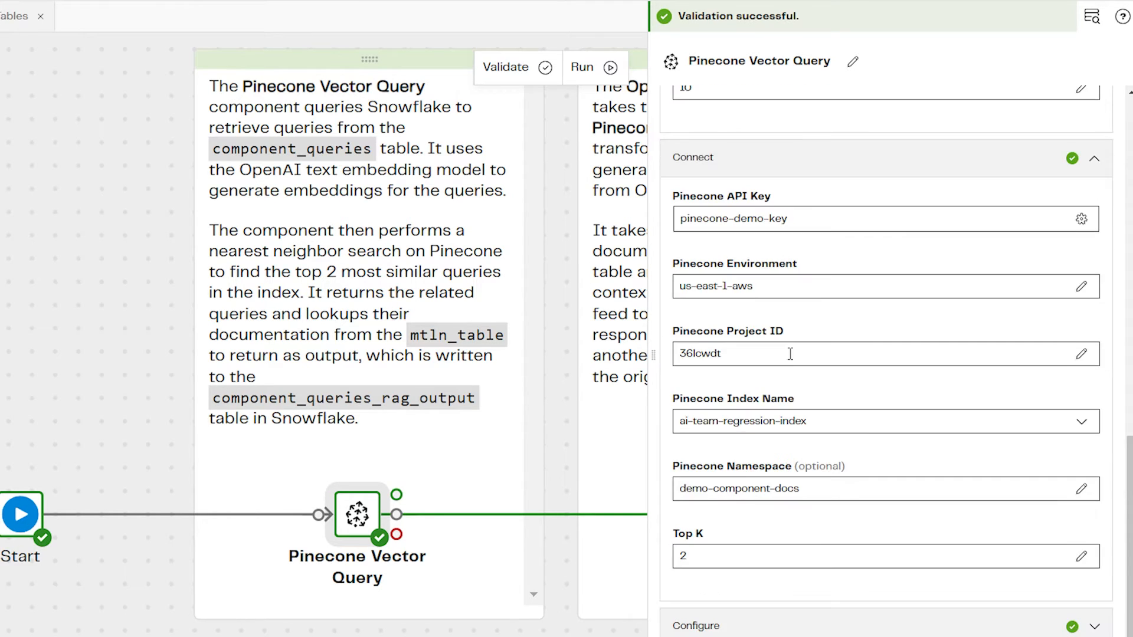
pyautogui.click(749, 623)
pyautogui.scroll(-10, 793, 537)
pyautogui.scroll(-2, 803, 512)
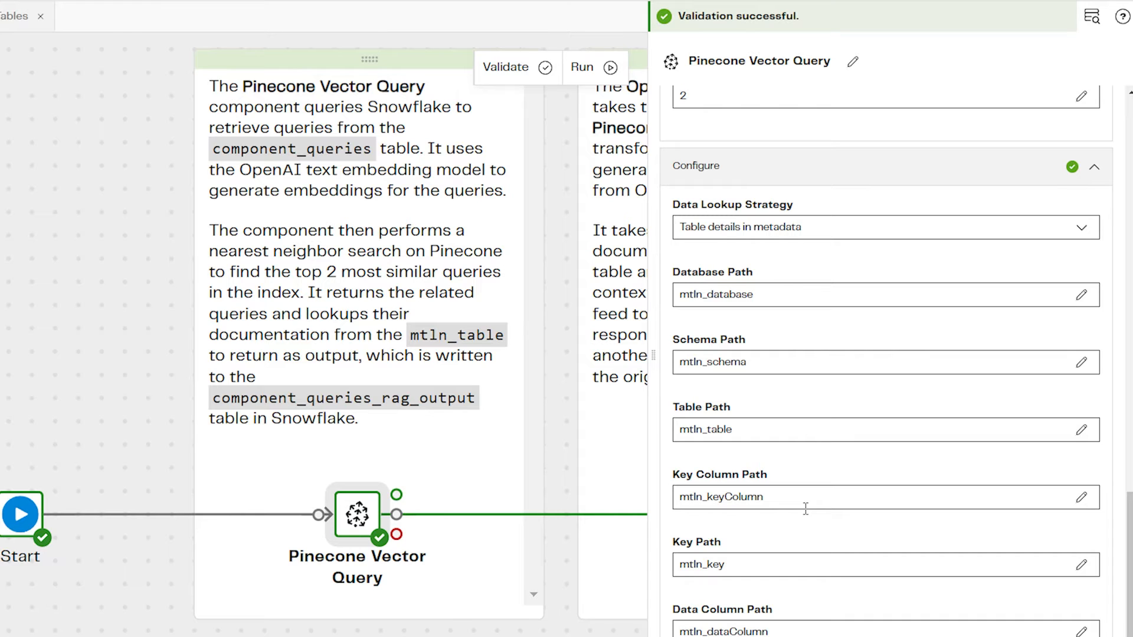
# Try Raw data in metadata as the Data Lookup Strategy and switch it back to Table details in metadata.
pyautogui.click(893, 229)
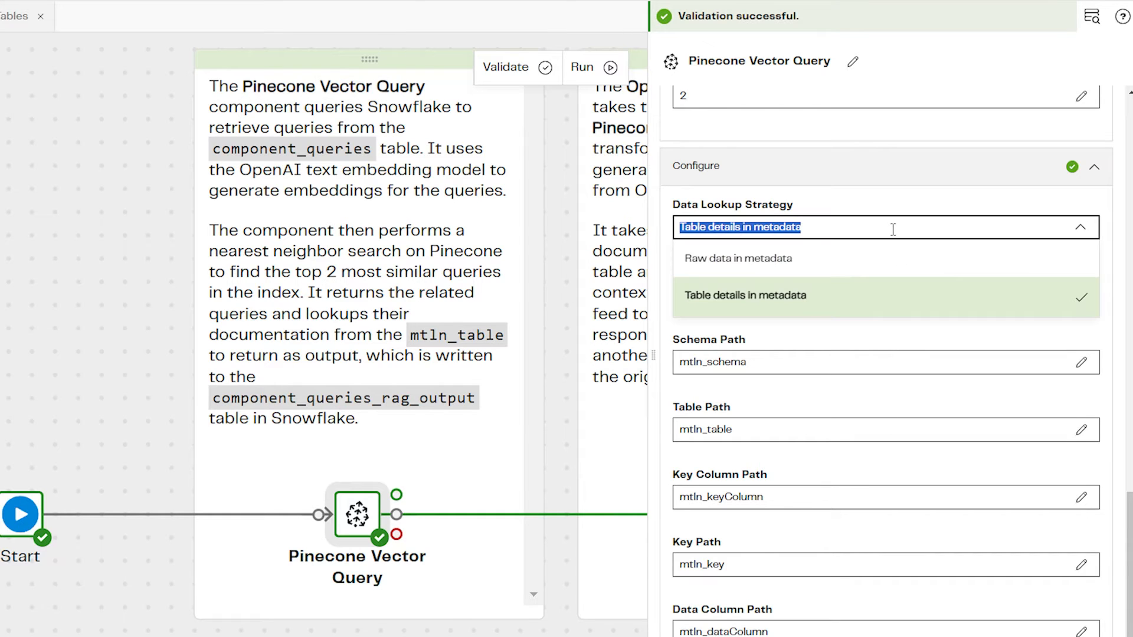
pyautogui.click(915, 259)
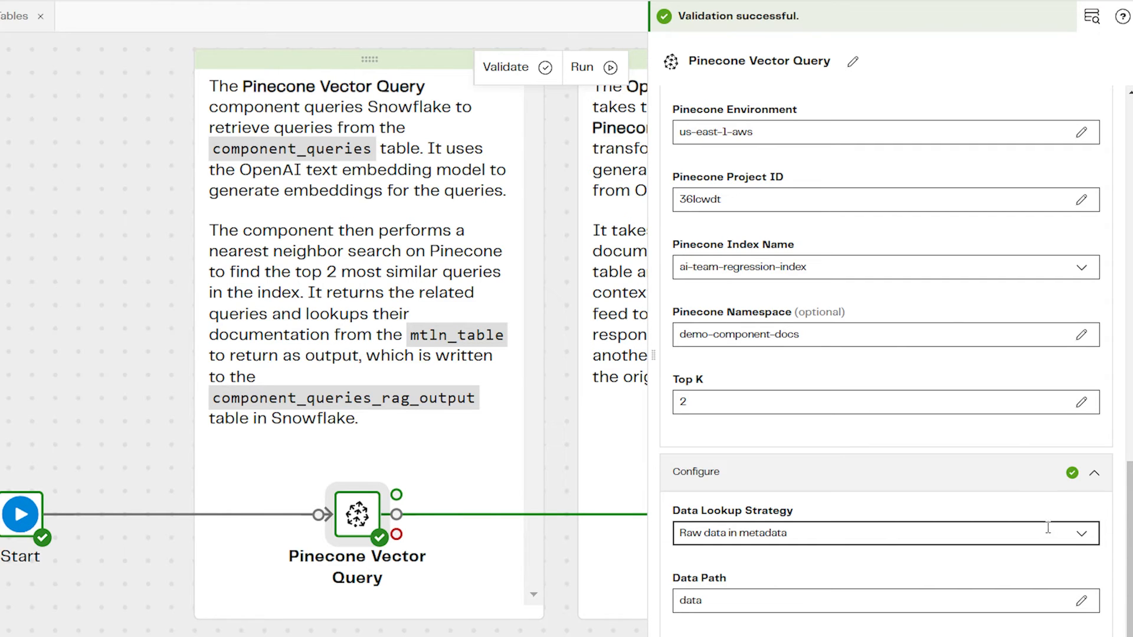
pyautogui.click(1080, 534)
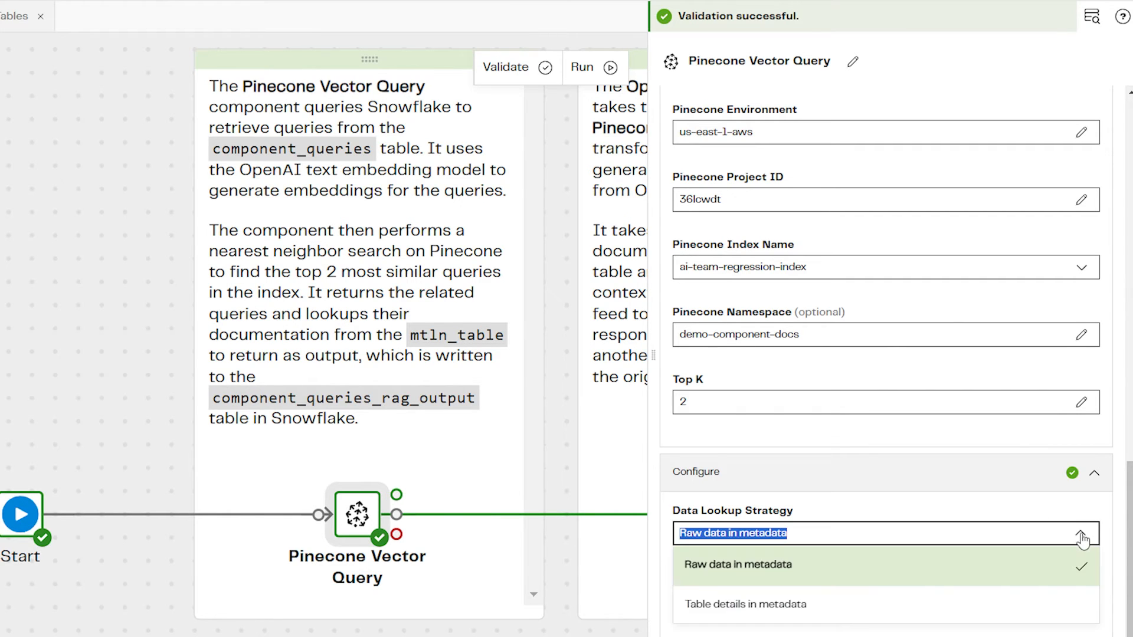
pyautogui.click(965, 603)
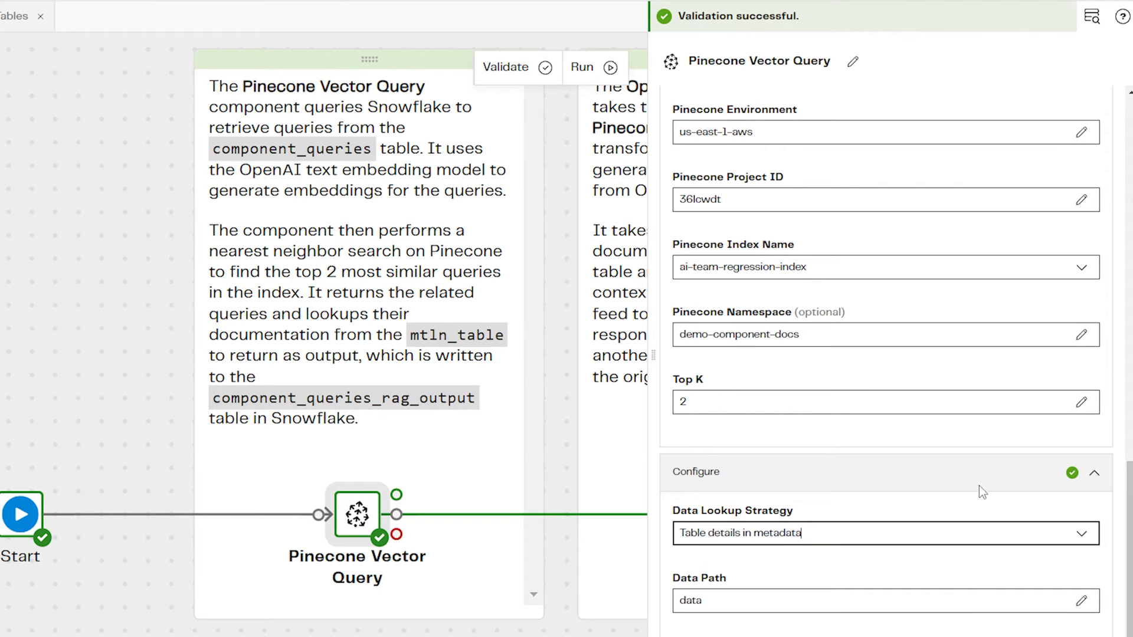
# Examine the metadata path fields under Configure and the destination table name of the Pinecone Vector Query component.
pyautogui.scroll(-1, 971, 452)
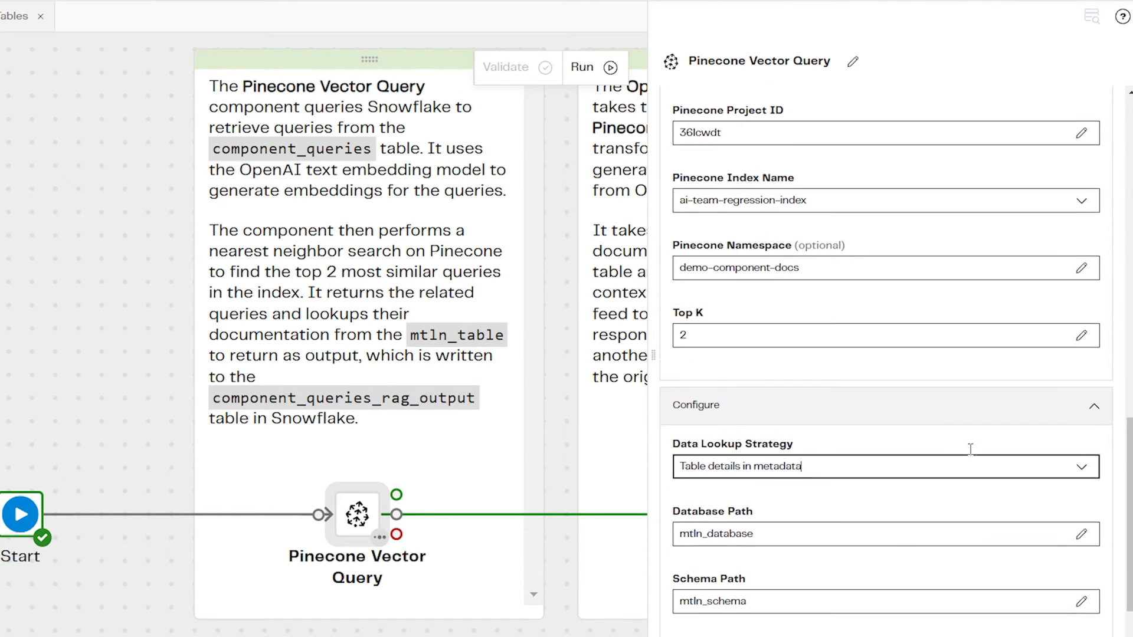
pyautogui.scroll(-2, 970, 450)
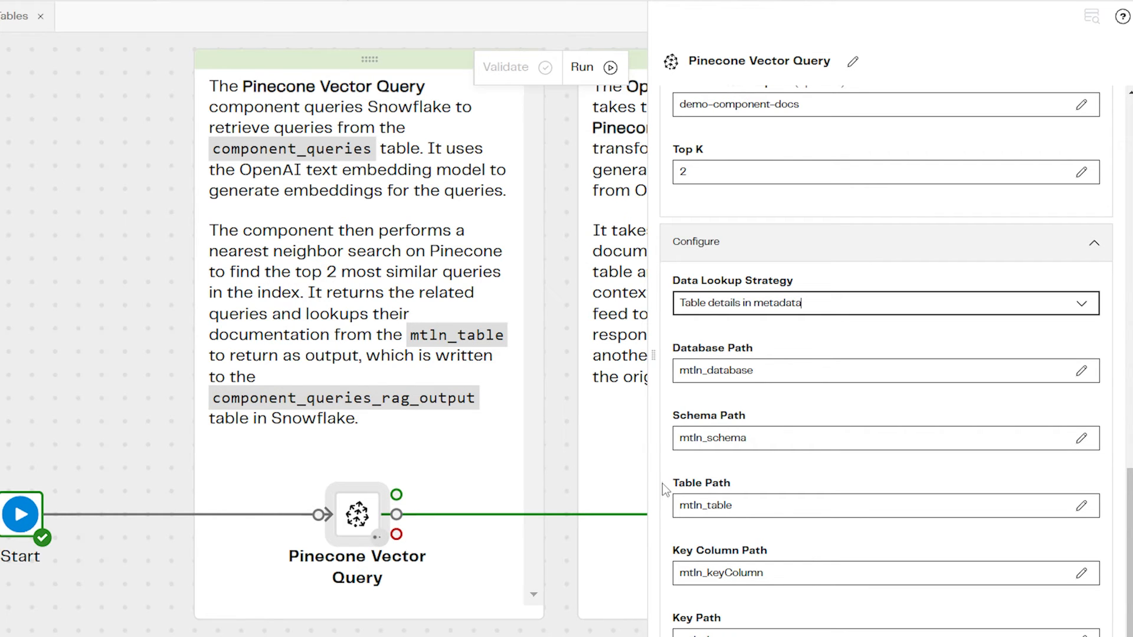
pyautogui.scroll(-2, 786, 549)
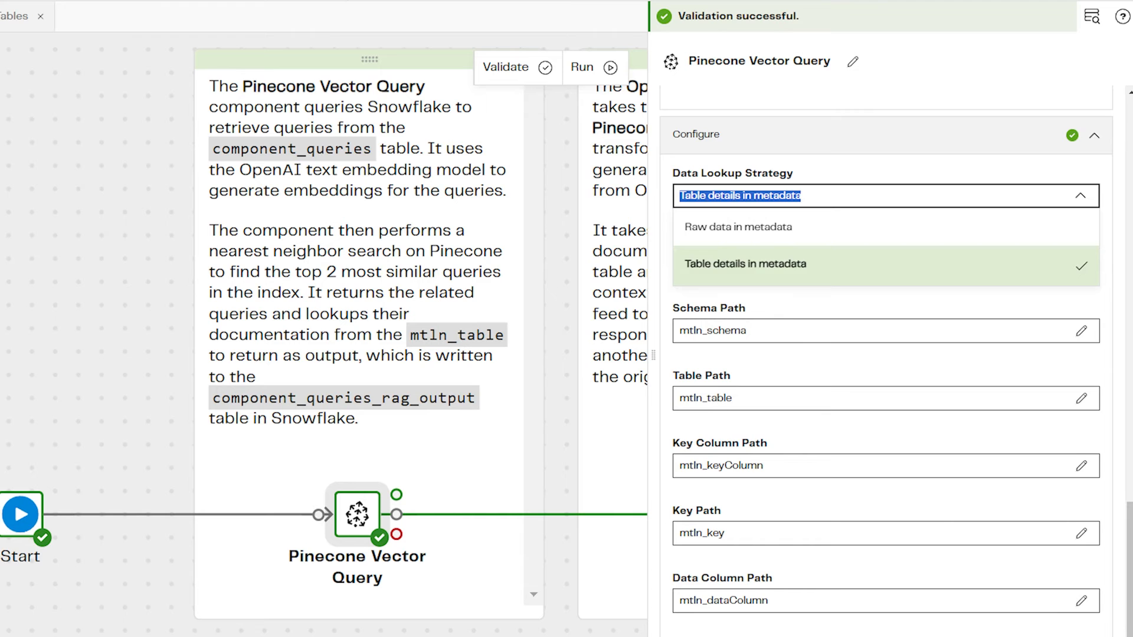
pyautogui.scroll(-4, 936, 508)
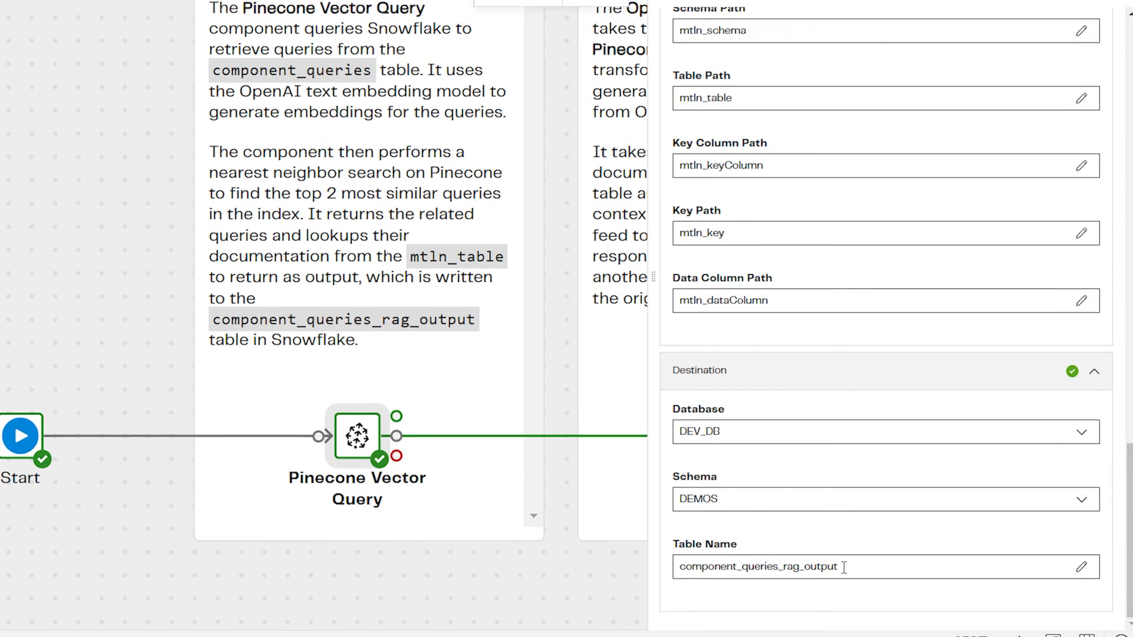
pyautogui.click(681, 571)
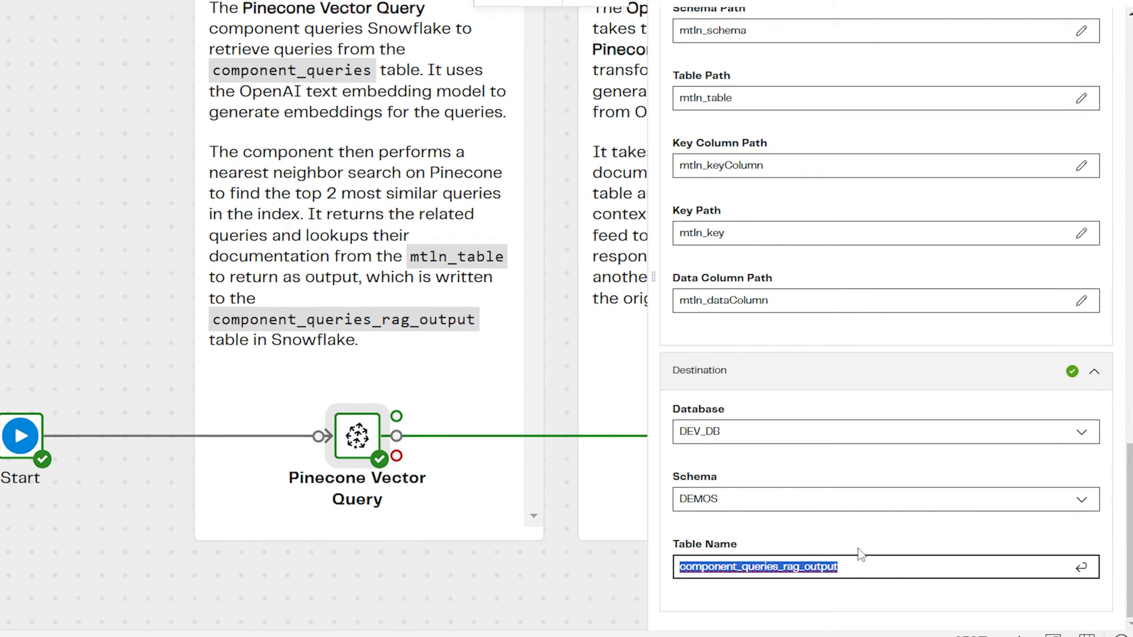
pyautogui.click(540, 568)
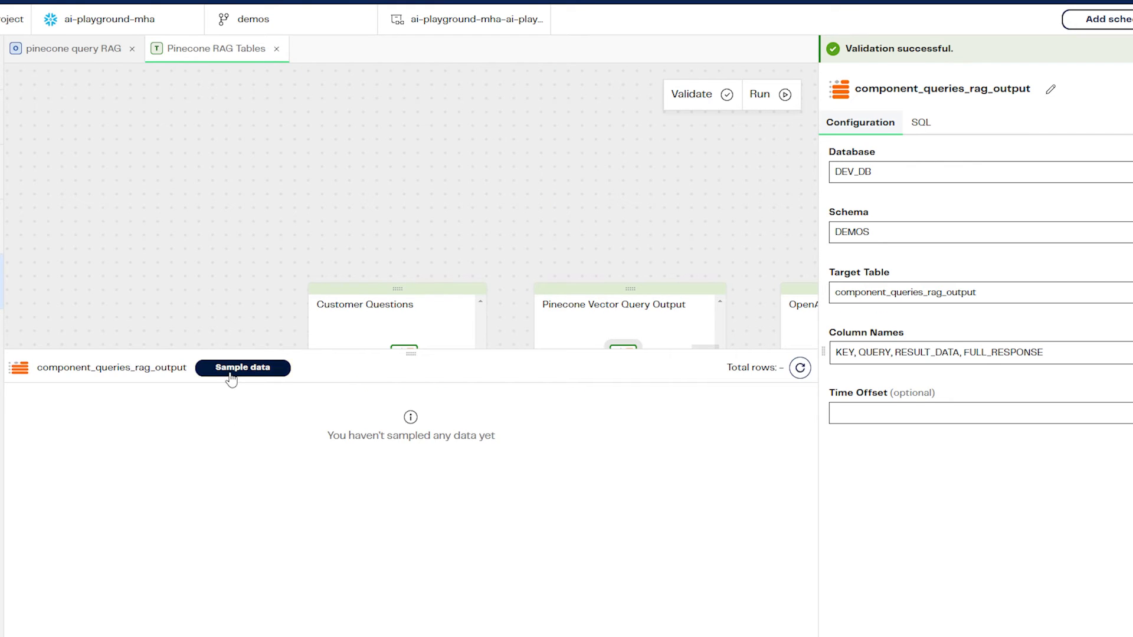
# Sample the data of the component_queries_rag_output table and examine the first row's query, result data and full response.
pyautogui.click(230, 370)
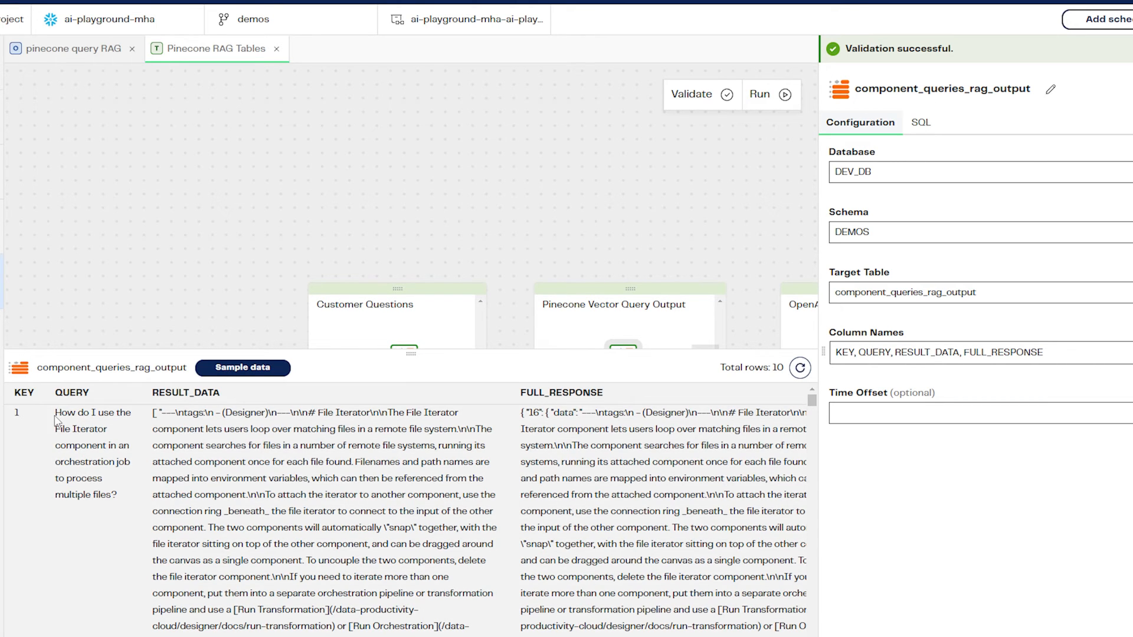
pyautogui.moveTo(57, 413); pyautogui.dragTo(111, 497)
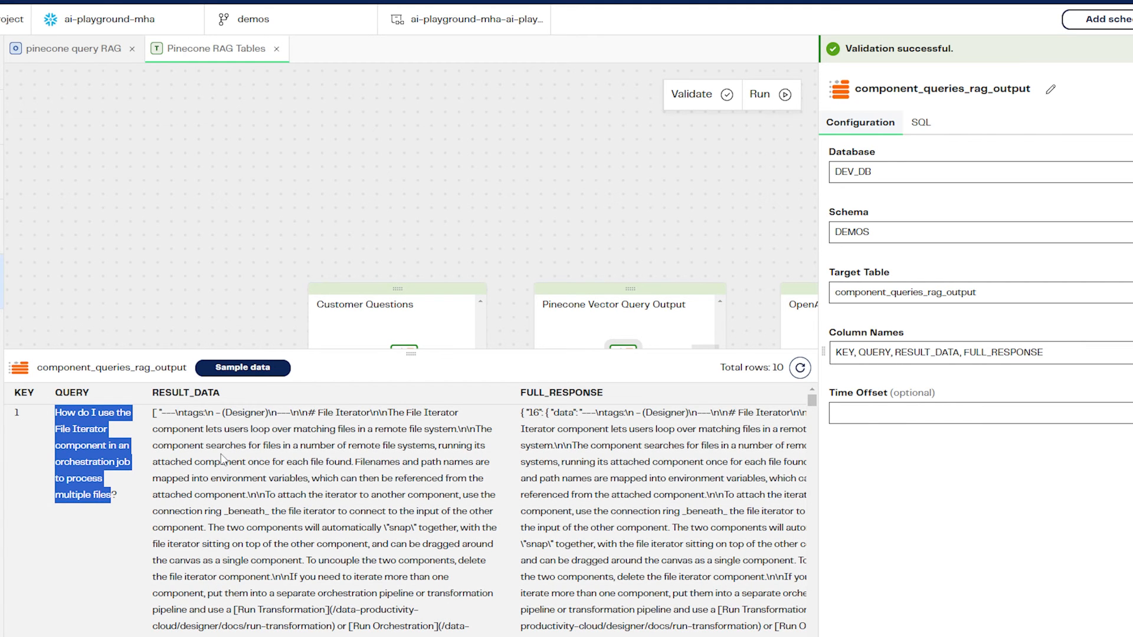
pyautogui.scroll(-3, 223, 461)
pyautogui.scroll(3, 223, 460)
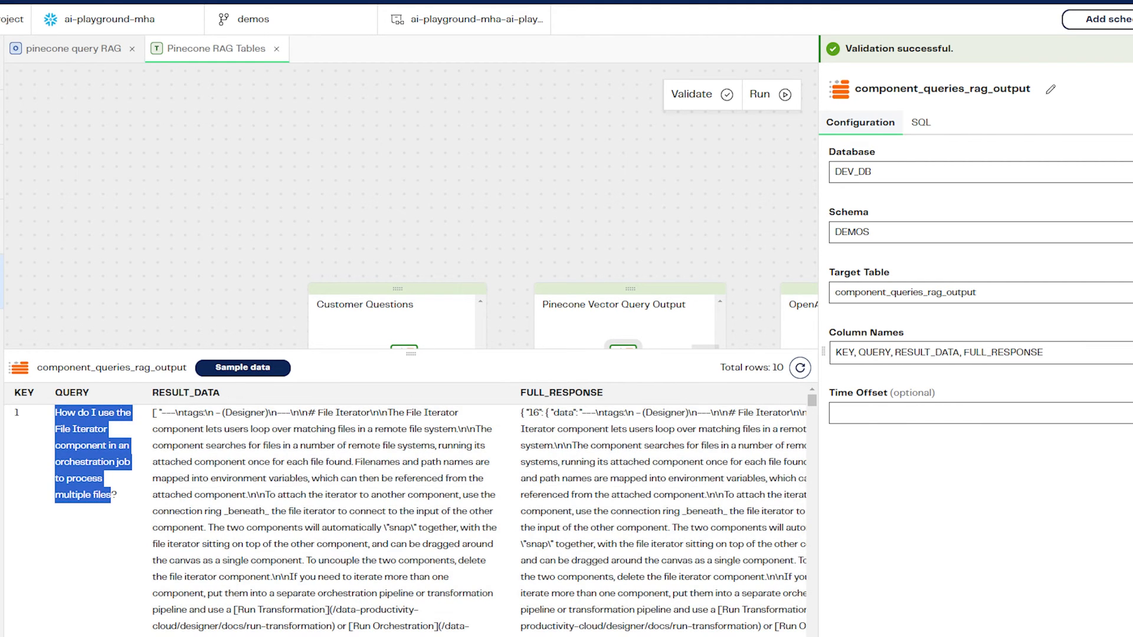
pyautogui.hscroll(2, 407, 513)
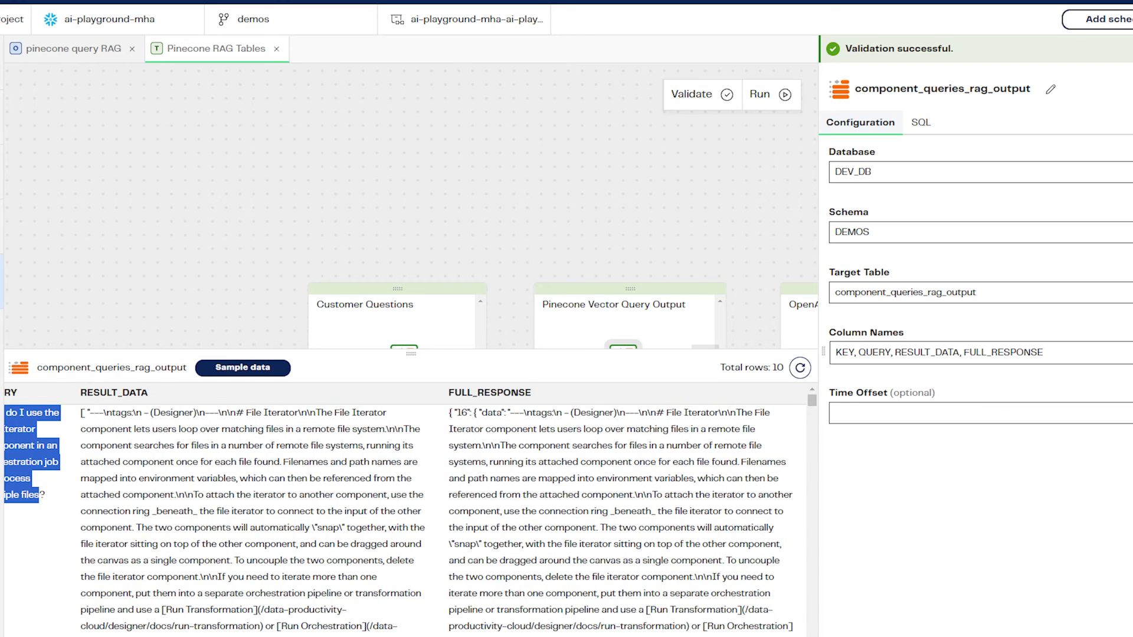
pyautogui.hscroll(-2, 407, 514)
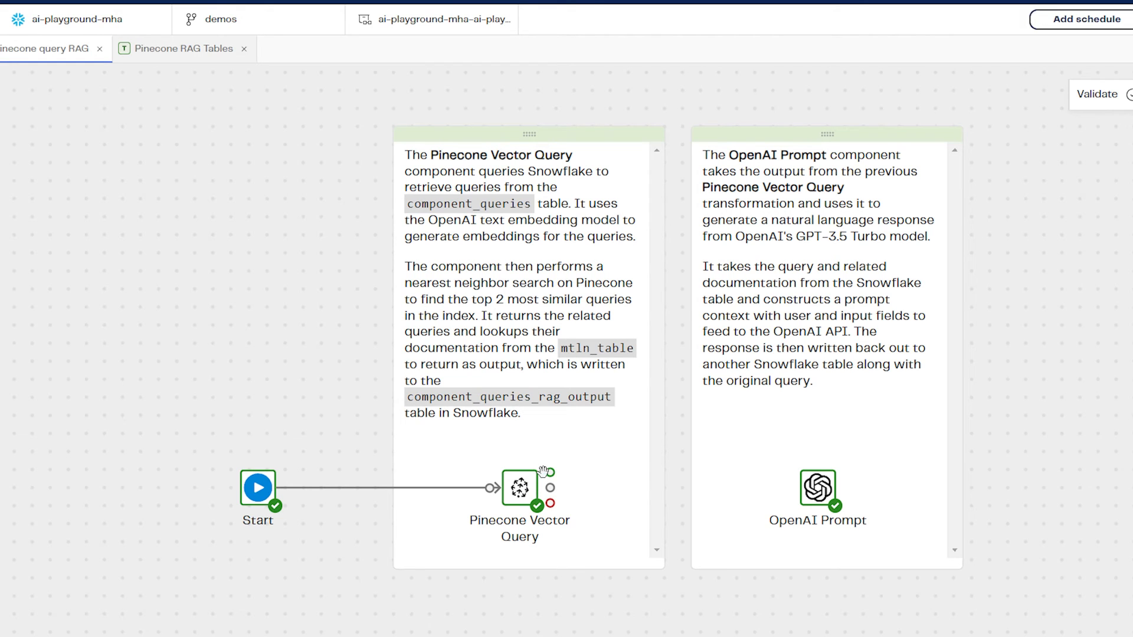
# Connect the Pinecone Vector Query's success output to the OpenAI Prompt component and open the prompt component's Connect settings.
pyautogui.moveTo(547, 472); pyautogui.dragTo(818, 487)
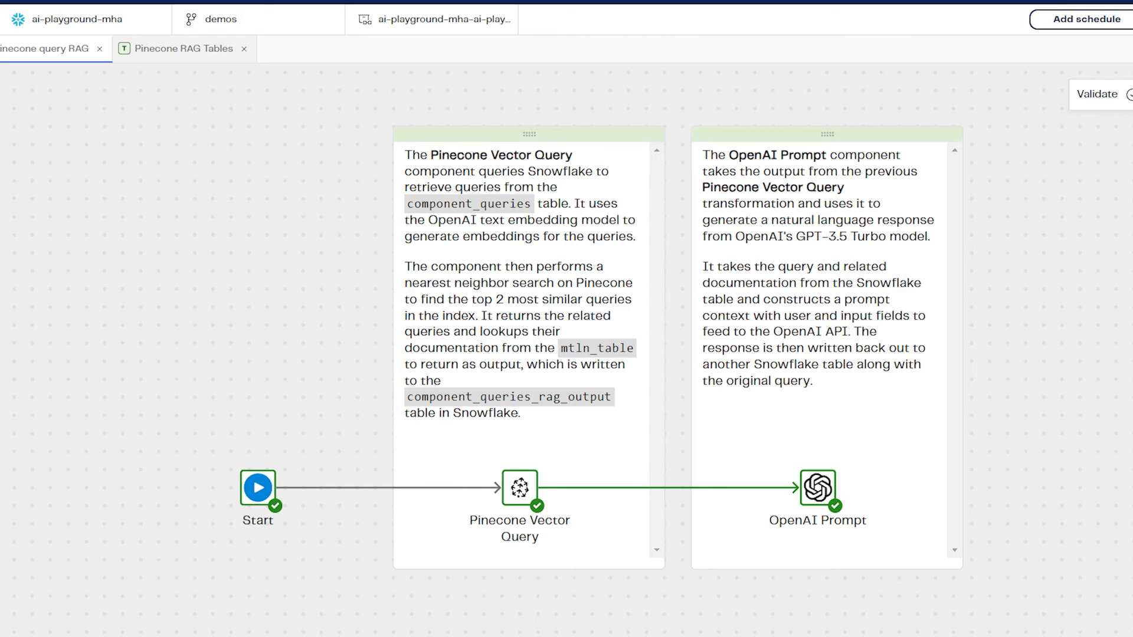
pyautogui.click(818, 487)
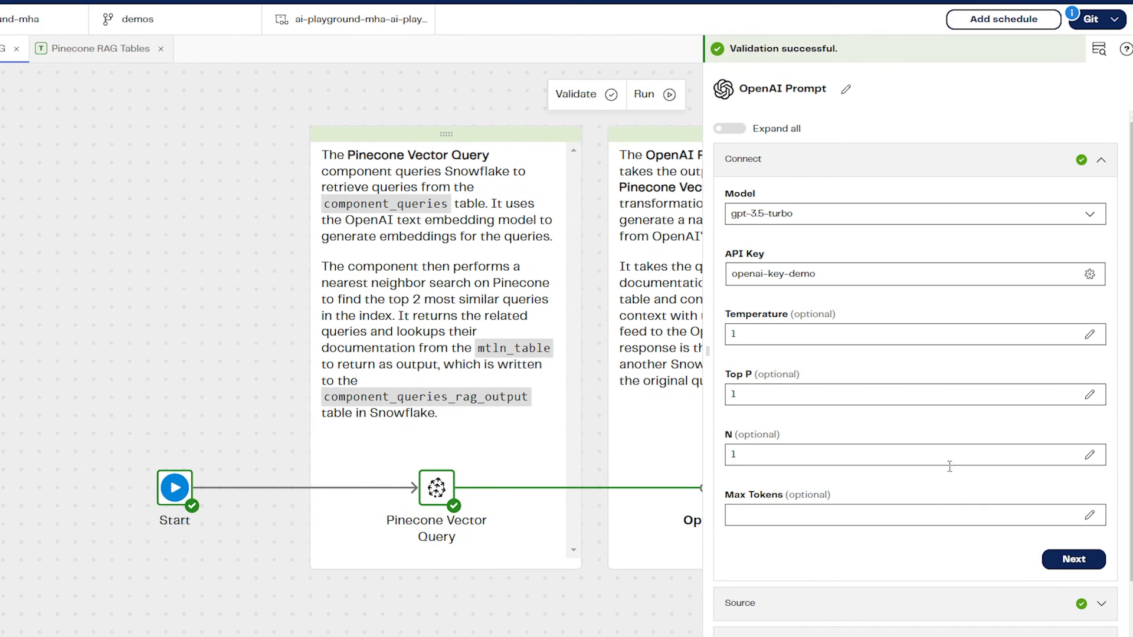
pyautogui.scroll(-1, 956, 265)
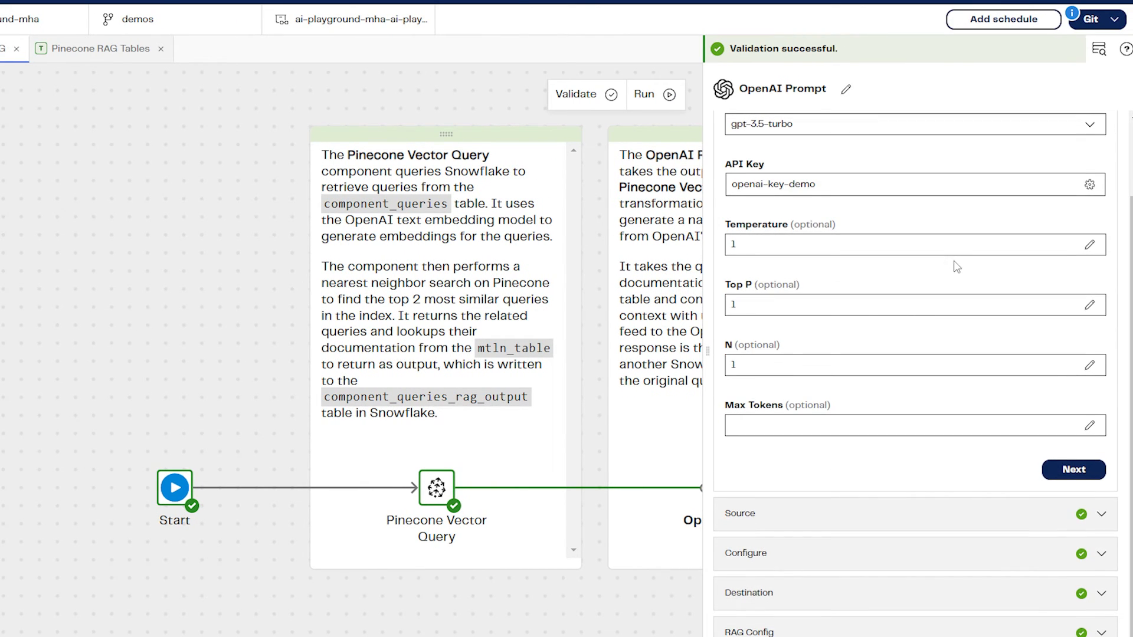
# Expand the OpenAI Prompt's Source settings and inspect the source table selection without changing it.
pyautogui.click(903, 508)
pyautogui.click(803, 416)
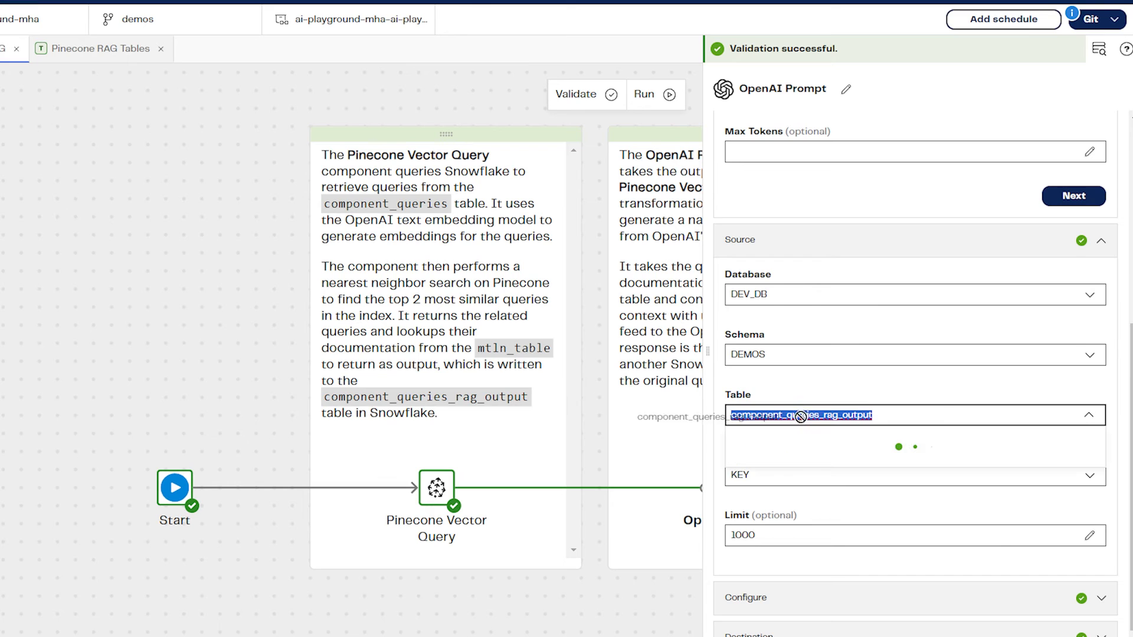
pyautogui.click(880, 411)
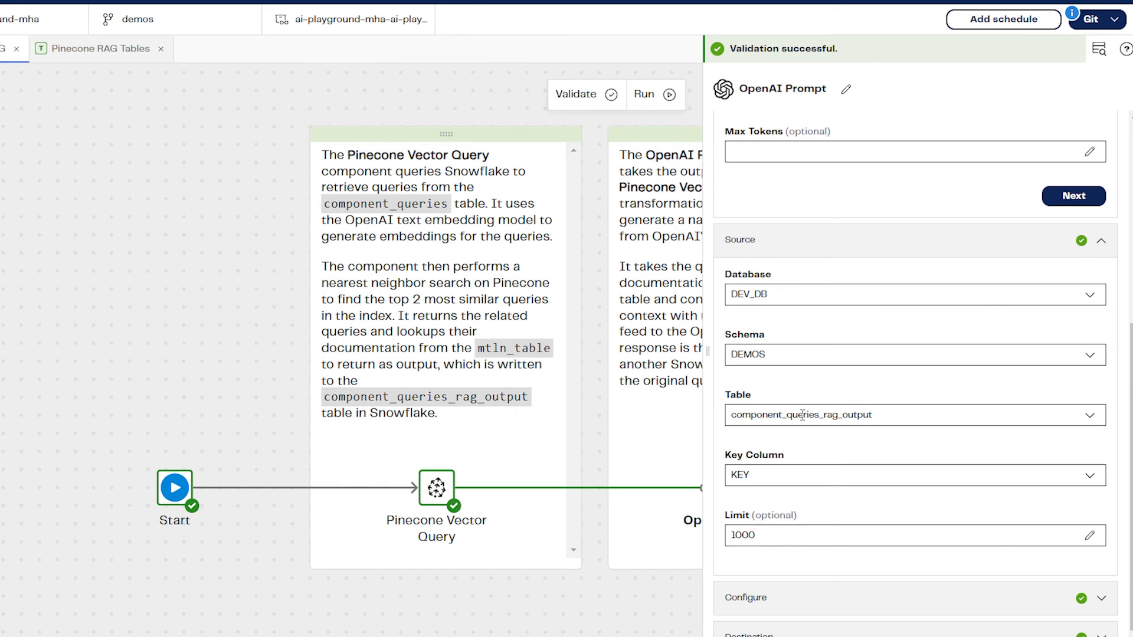
# Expand the OpenAI Prompt's Configure settings, read the full User Context text and close it without changes.
pyautogui.scroll(-1, 897, 448)
pyautogui.click(892, 551)
pyautogui.scroll(-3, 894, 551)
pyautogui.click(1090, 405)
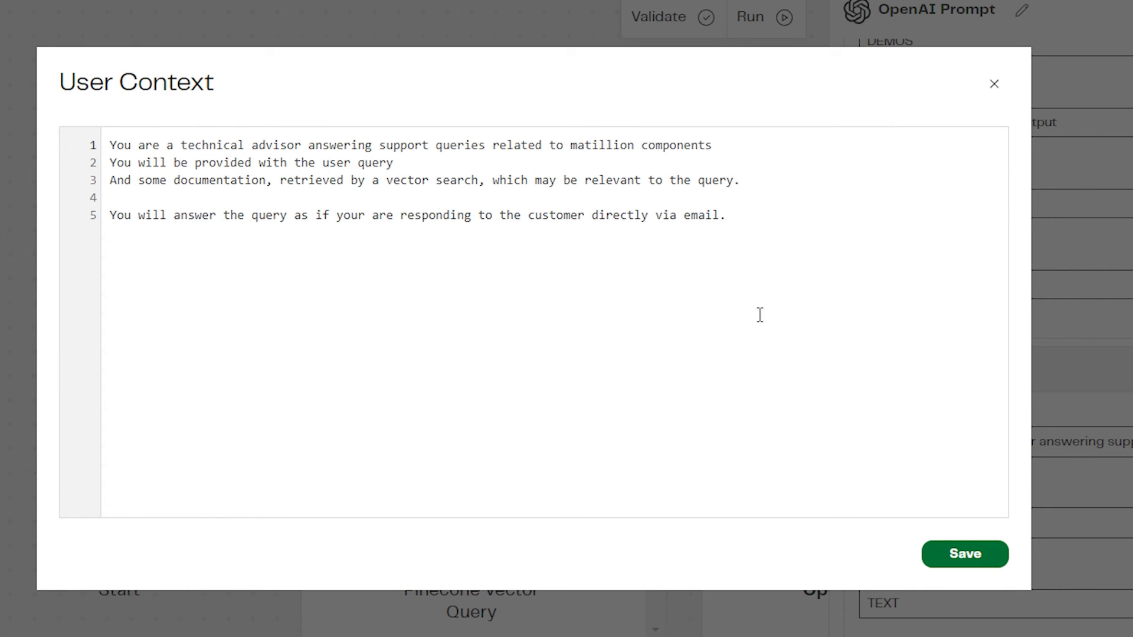
pyautogui.click(993, 86)
# Expand the OpenAI Prompt's Destination settings and inspect the output table name without changing it.
pyautogui.click(890, 589)
pyautogui.scroll(-5, 890, 589)
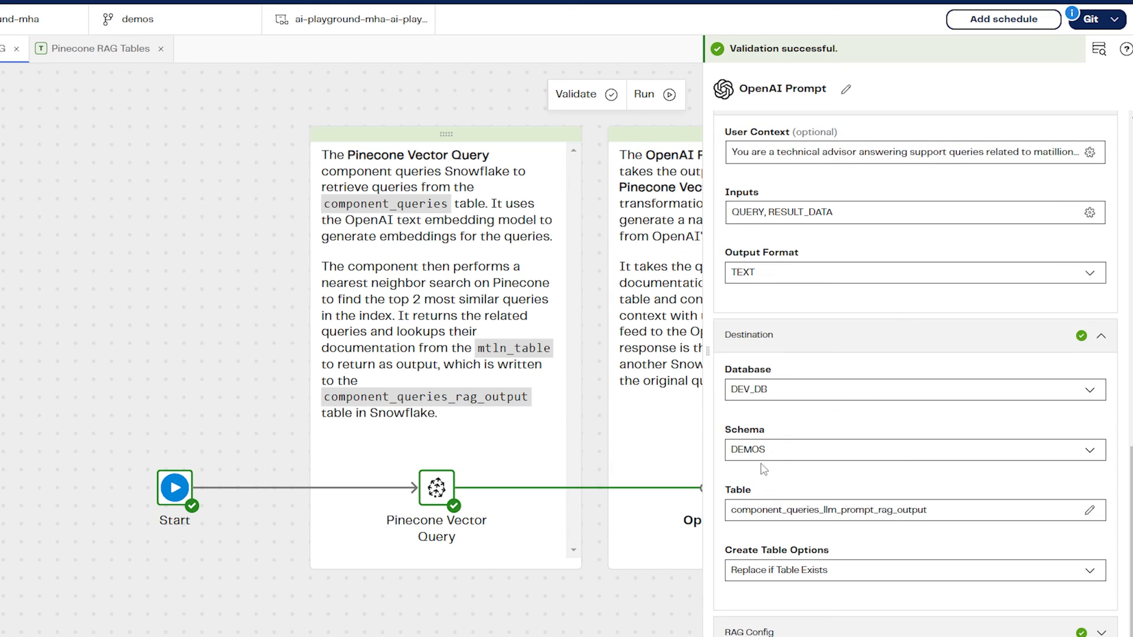
pyautogui.moveTo(731, 512); pyautogui.dragTo(953, 520)
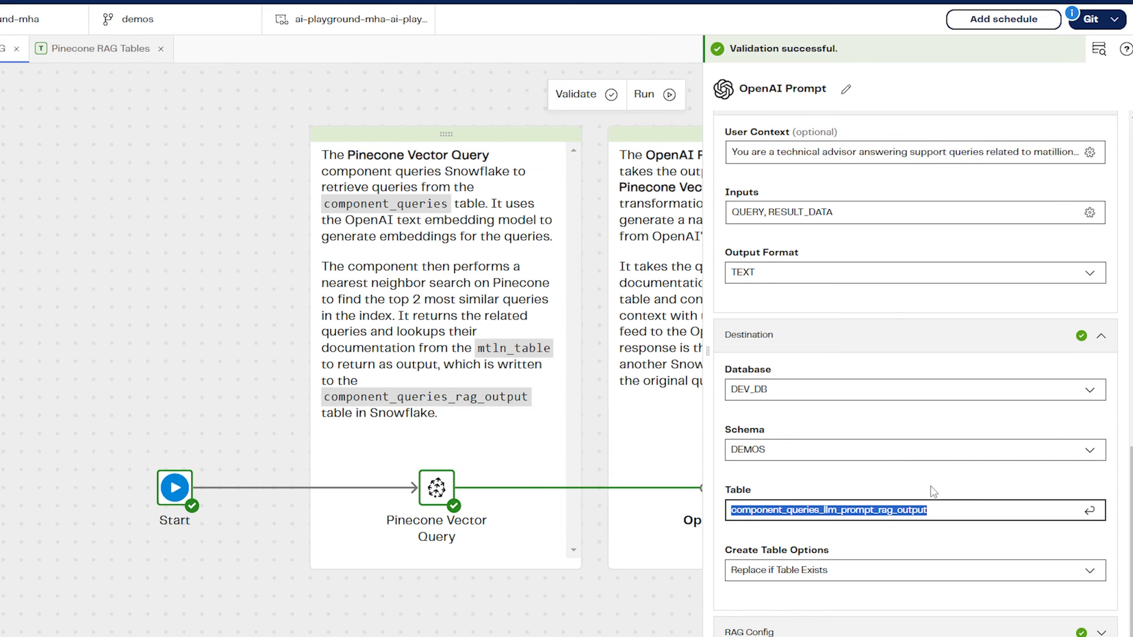
pyautogui.click(629, 615)
# Open component_queries_llm_prompt_rag_output in the Pinecone RAG Tables pipeline and sample its data to read the generated answer.
pyautogui.click(1021, 98)
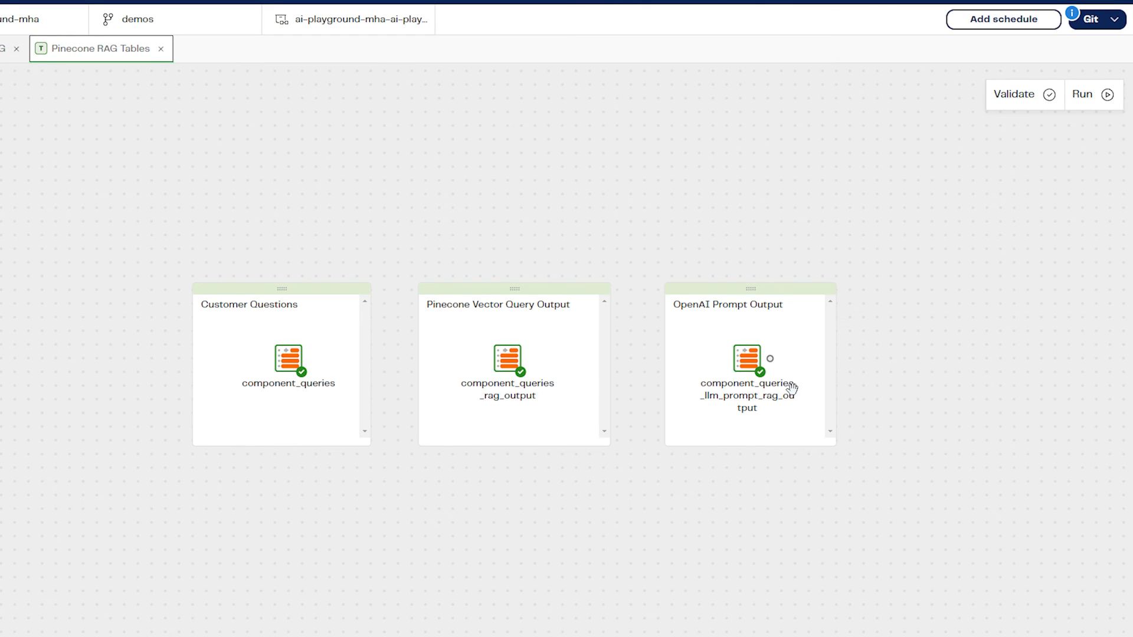
pyautogui.click(744, 364)
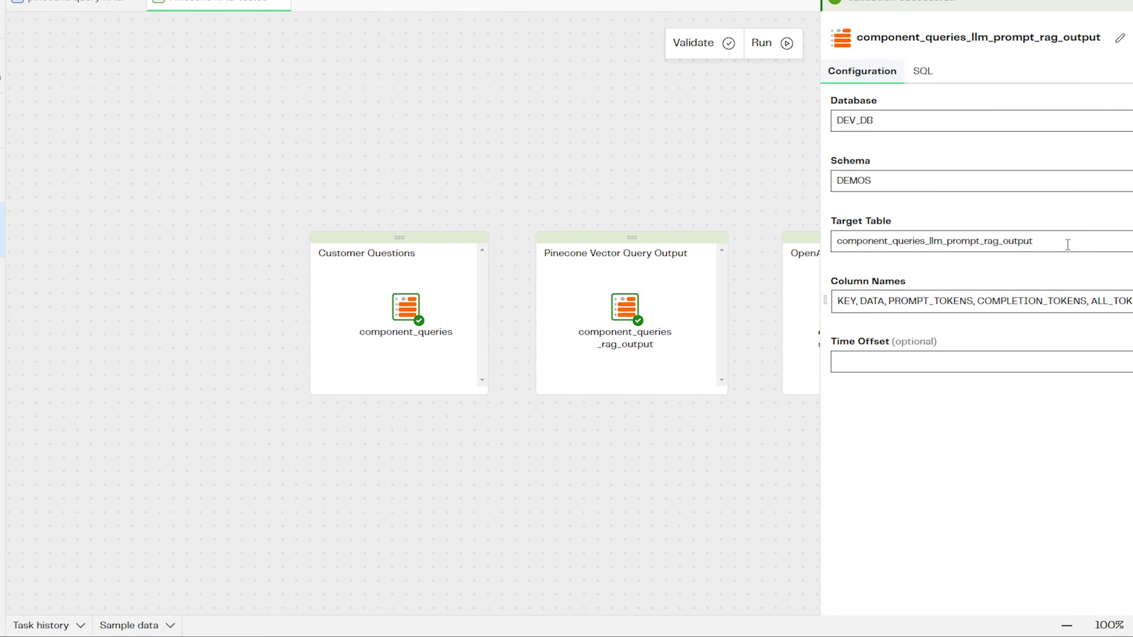
pyautogui.moveTo(1028, 263); pyautogui.dragTo(801, 261)
pyautogui.click(847, 460)
pyautogui.click(164, 626)
pyautogui.click(302, 316)
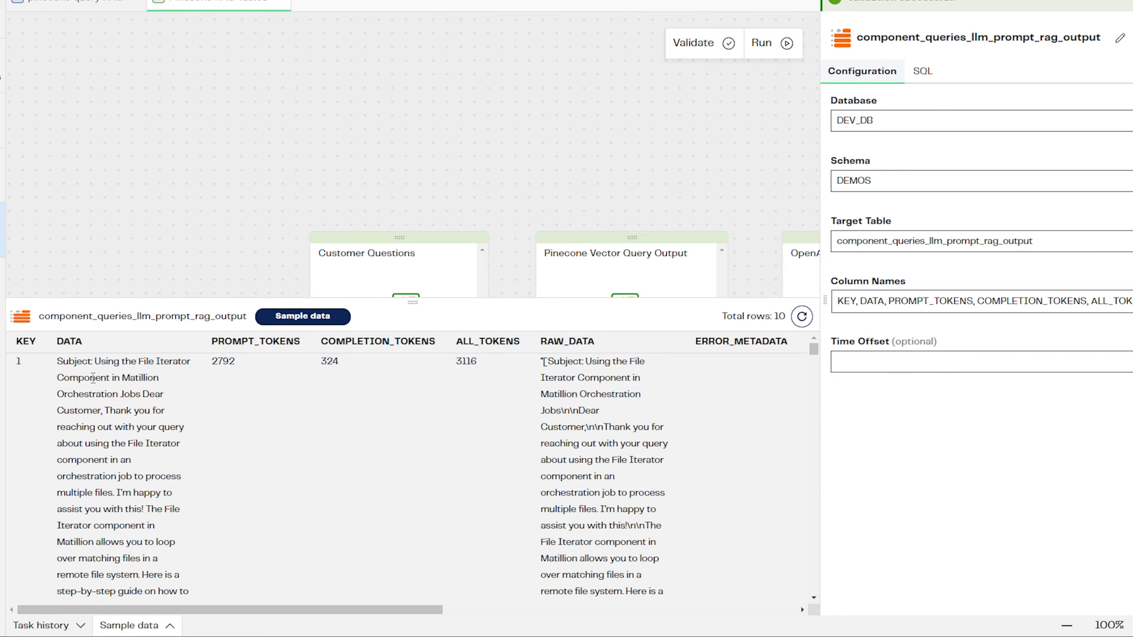
pyautogui.scroll(-2, 88, 378)
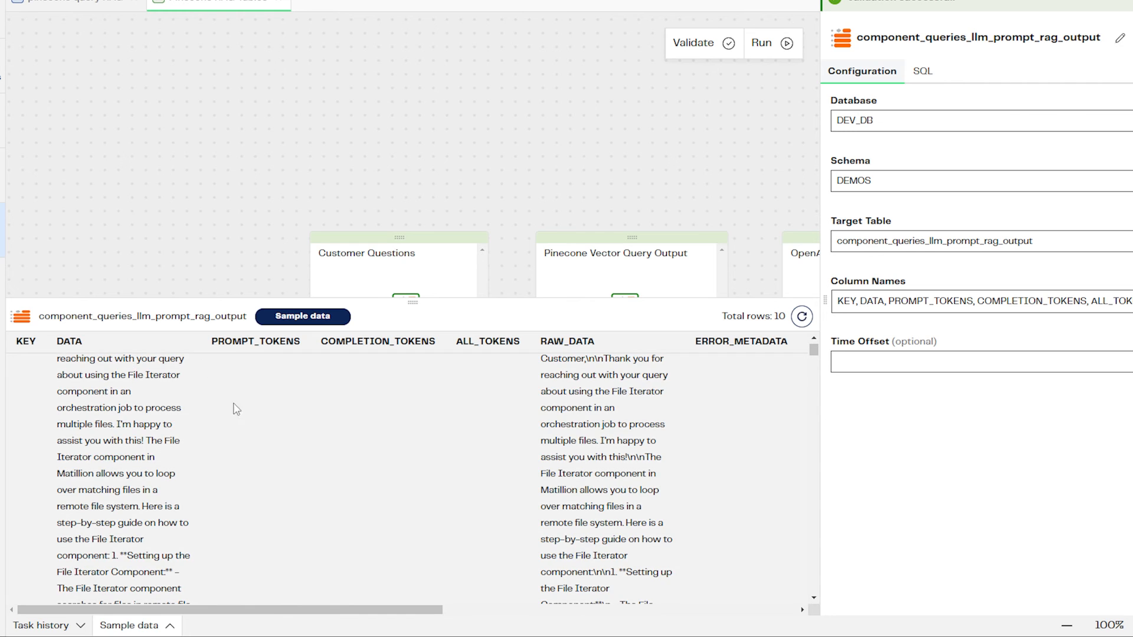
pyautogui.scroll(2, 235, 404)
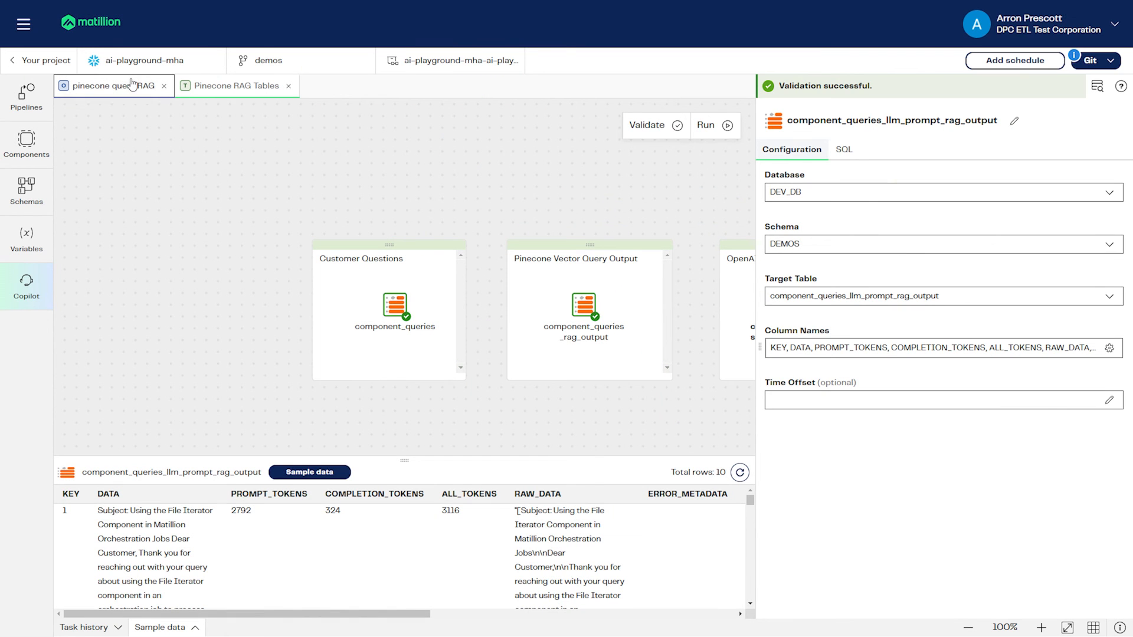
# Add a second Pinecone Vector Query component below the first in the pinecone query RAG pipeline and connect Start to it.
pyautogui.click(138, 84)
pyautogui.moveTo(917, 393); pyautogui.dragTo(921, 365)
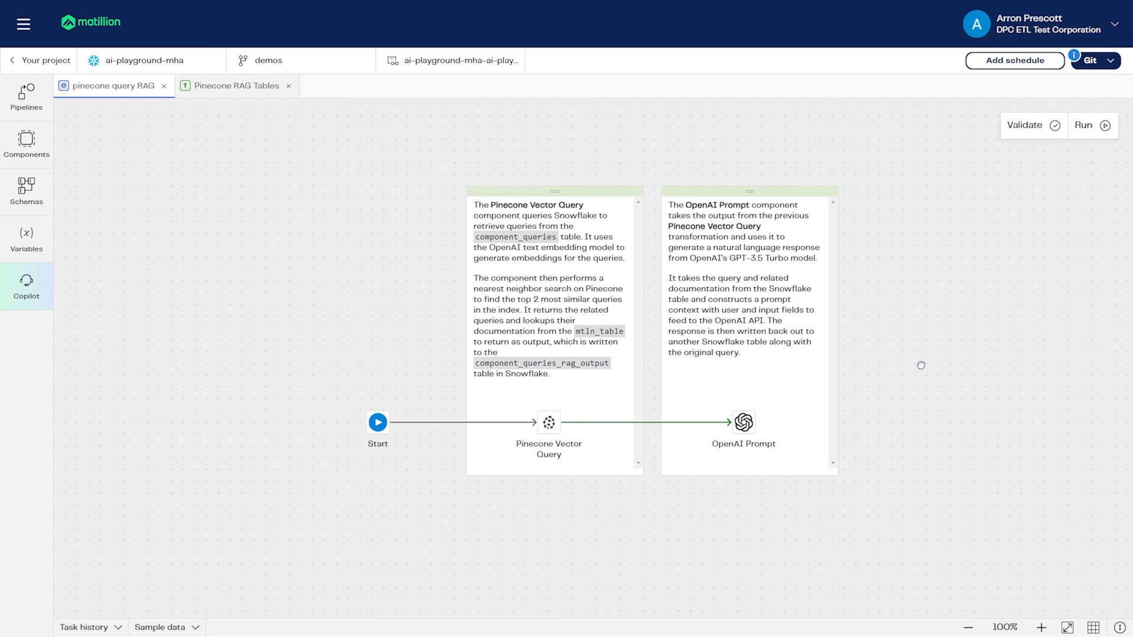
pyautogui.moveTo(889, 411); pyautogui.dragTo(912, 383)
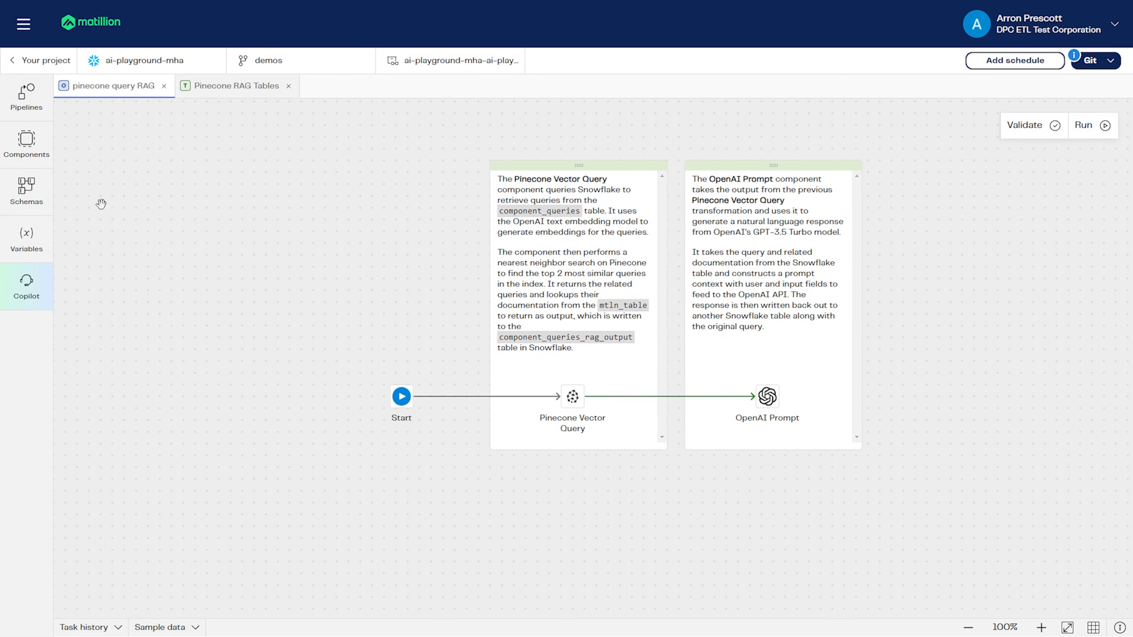
pyautogui.click(32, 148)
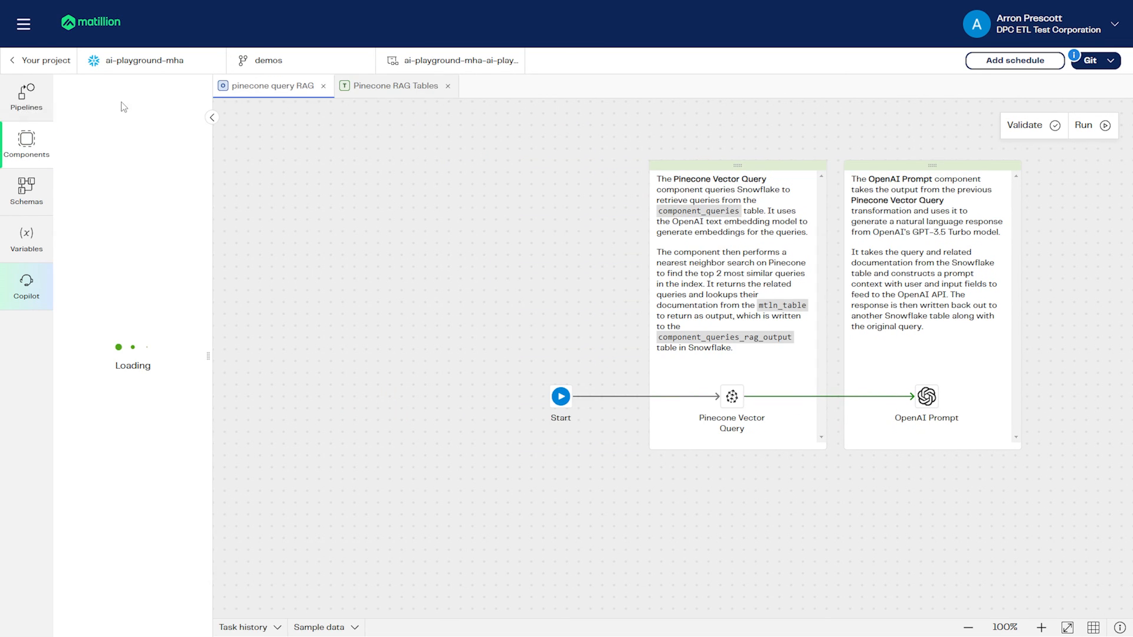
pyautogui.write('pine')
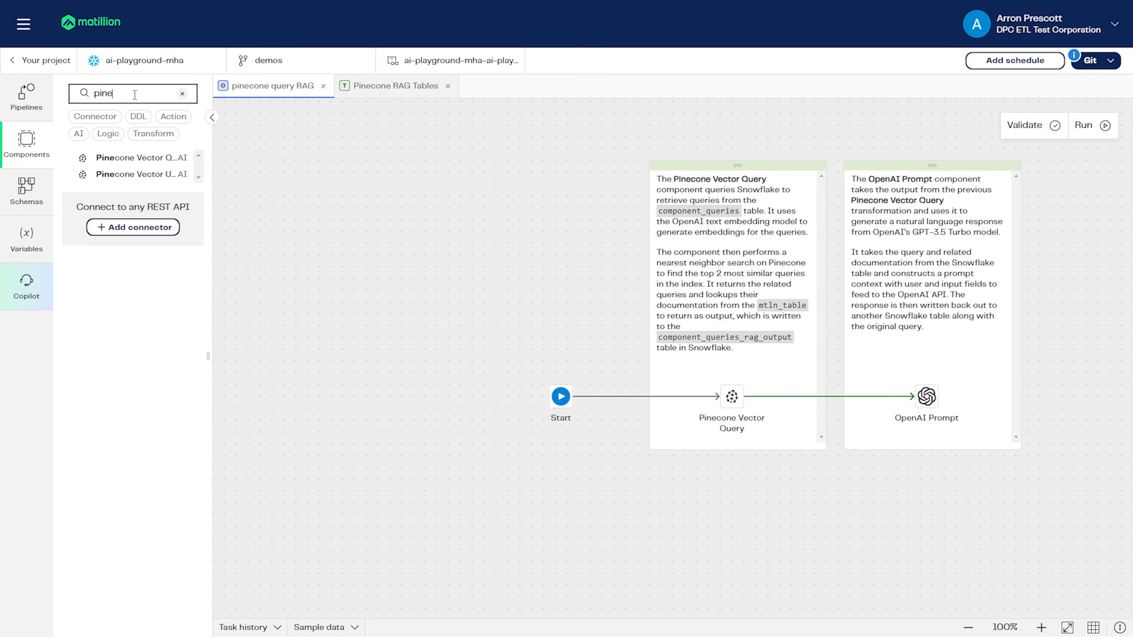
pyautogui.moveTo(141, 158)
pyautogui.mouseDown()
pyautogui.moveTo(715, 519)
pyautogui.moveTo(731, 484)
pyautogui.moveTo(721, 483)
pyautogui.mouseUp()
pyautogui.moveTo(556, 355); pyautogui.dragTo(691, 446)
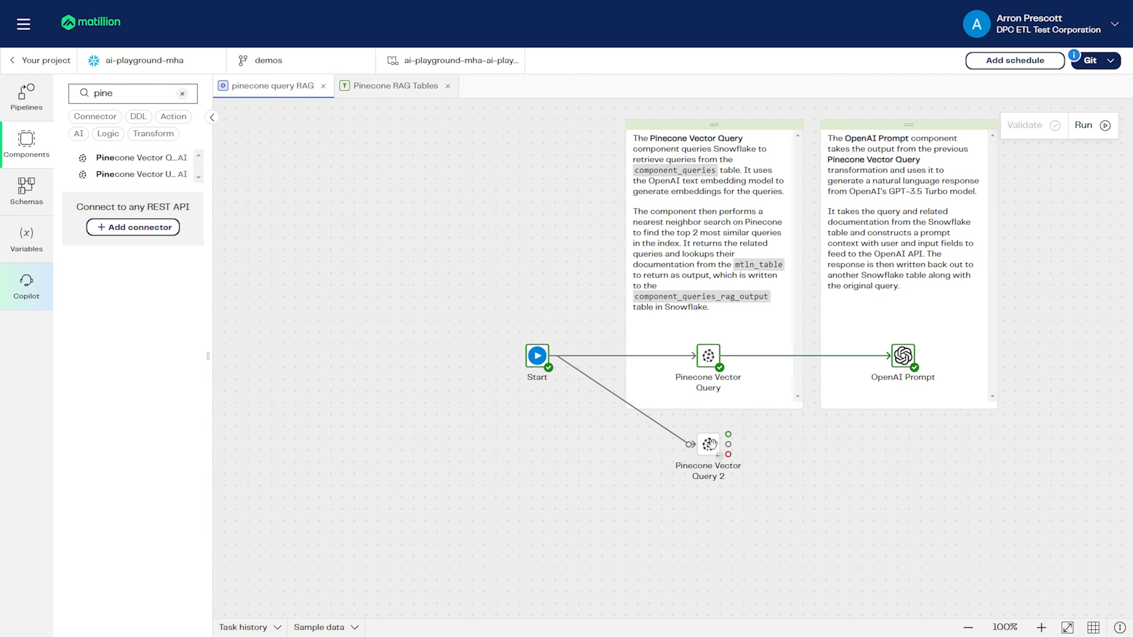
# Open the second Pinecone Vector Query component and examine its Source and Embeddings API settings.
pyautogui.click(709, 445)
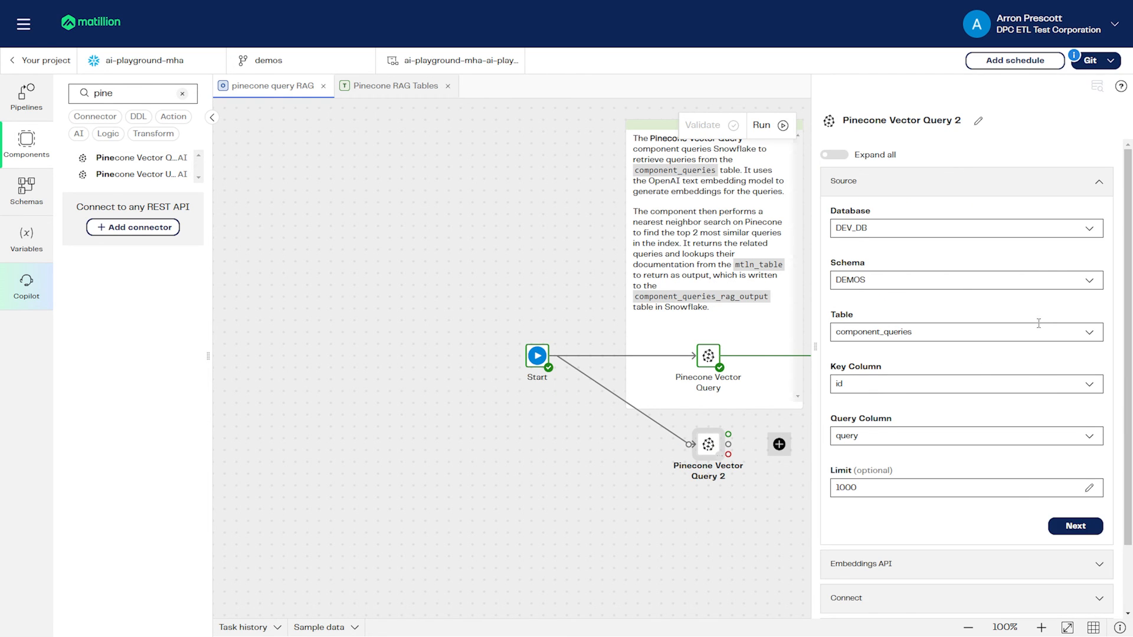
pyautogui.scroll(-2, 1030, 321)
pyautogui.click(985, 496)
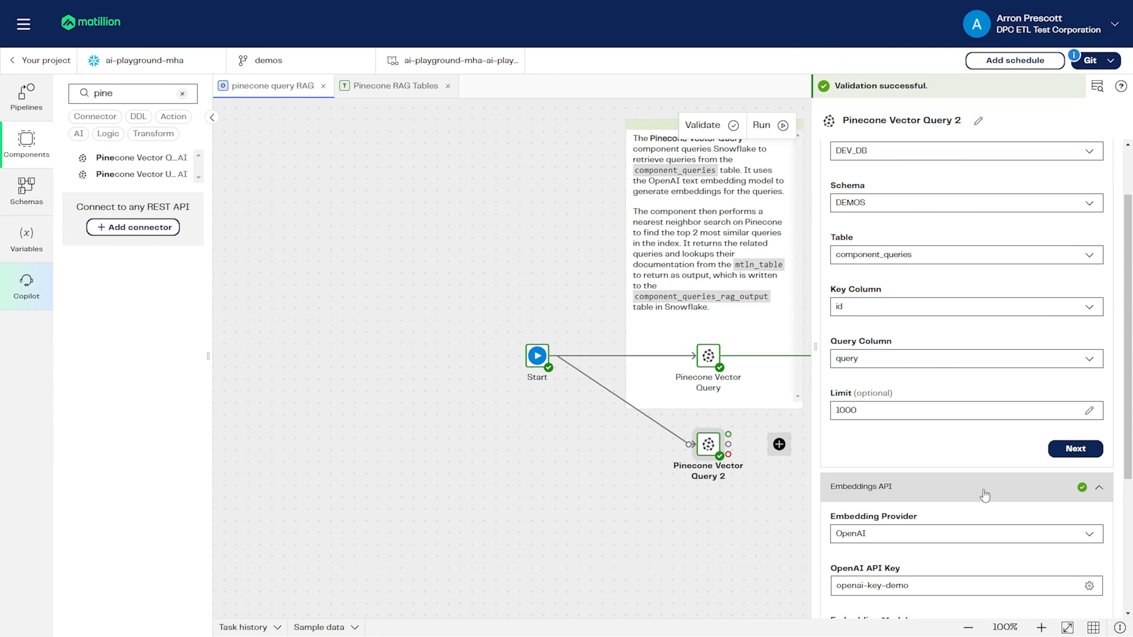
pyautogui.scroll(-4, 985, 495)
# Expand the second query component's Connect settings, inspect the Pinecone Namespace without changing it, and close the component's settings.
pyautogui.click(966, 516)
pyautogui.scroll(-2, 998, 439)
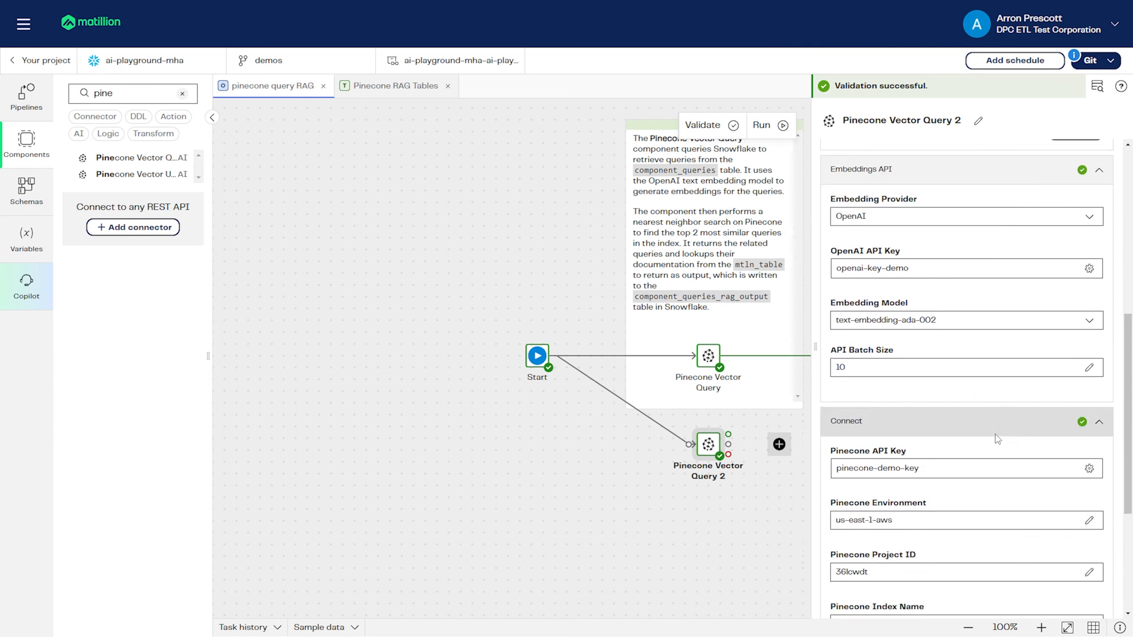
pyautogui.scroll(-3, 997, 440)
pyautogui.click(963, 483)
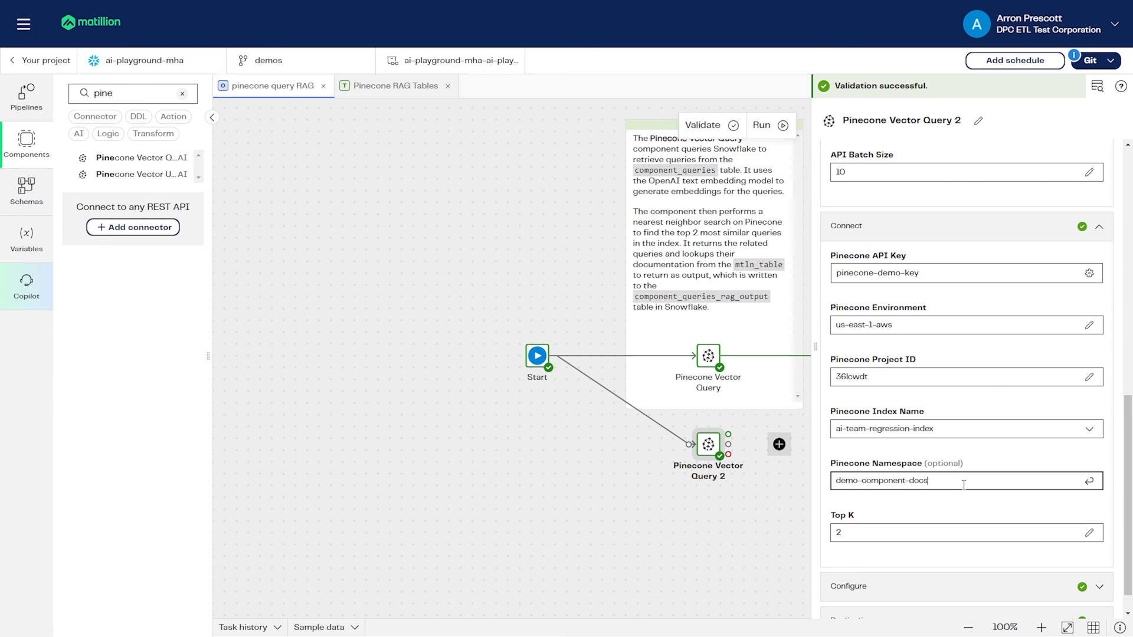
pyautogui.moveTo(922, 484); pyautogui.dragTo(824, 487)
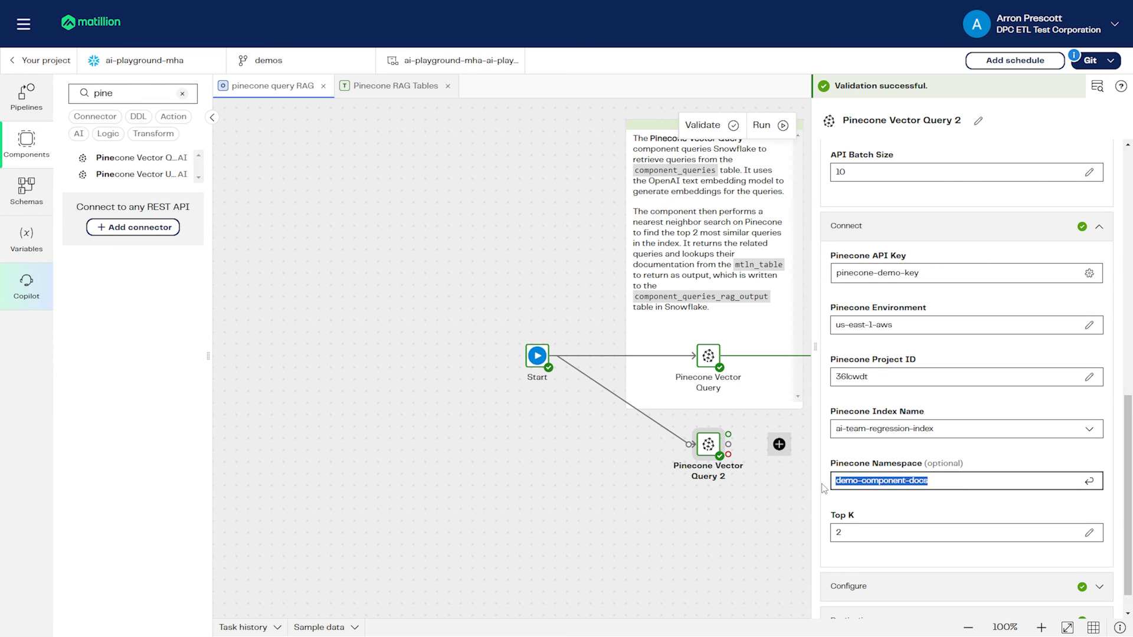
pyautogui.click(765, 491)
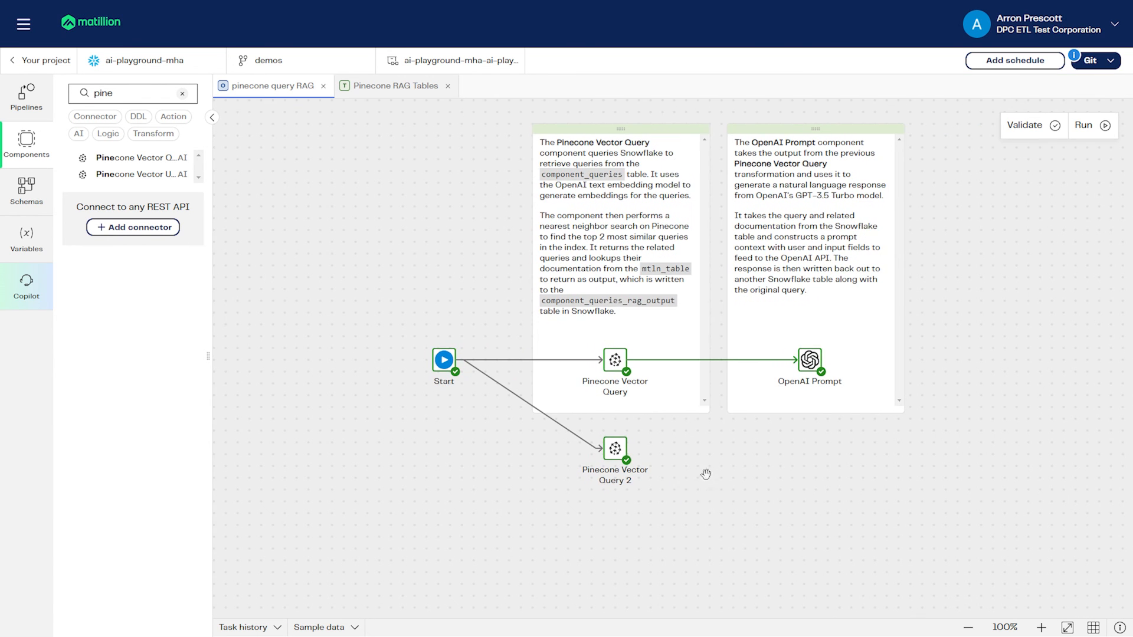